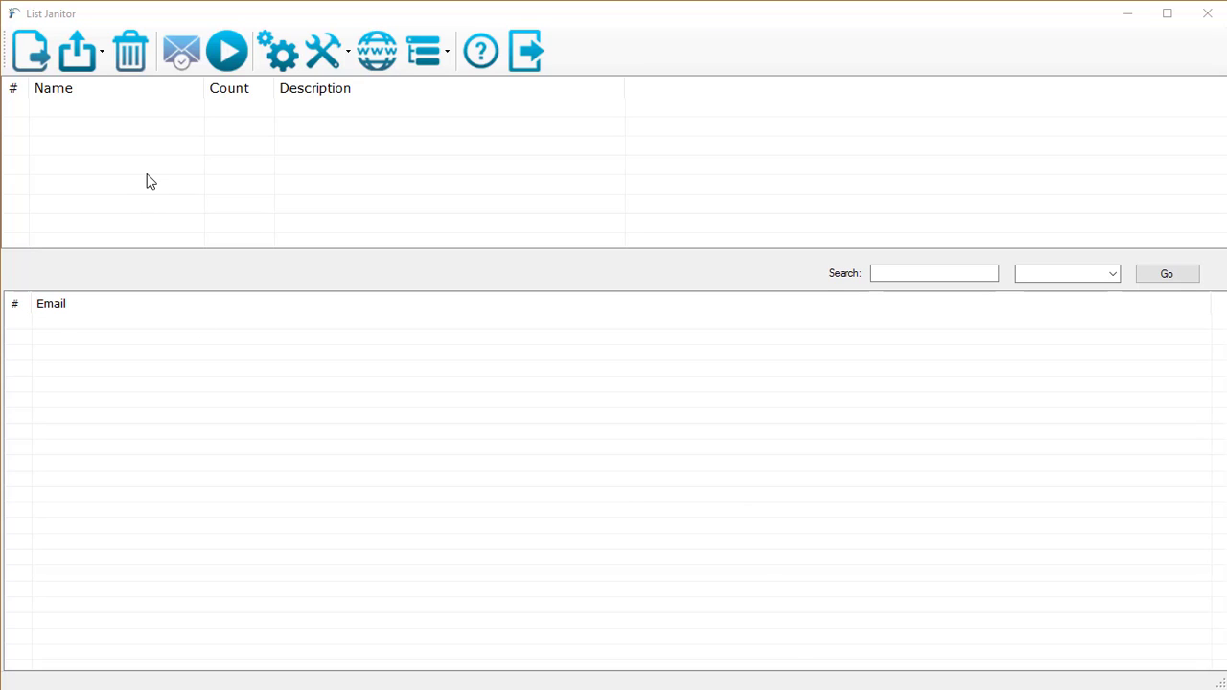
- Import the email list Suppressions91.txt from the Suppressions folder, using the Email List (*.txt) file type
click(46, 57)
drag(370, 44, 470, 60)
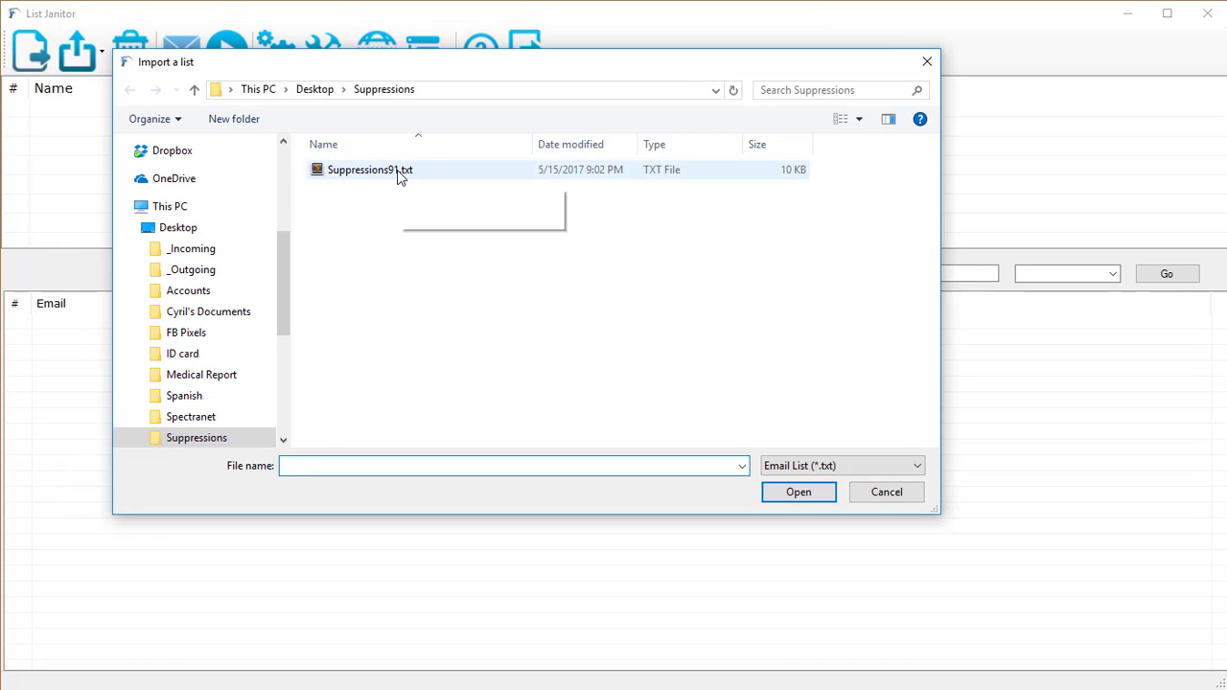
click(833, 466)
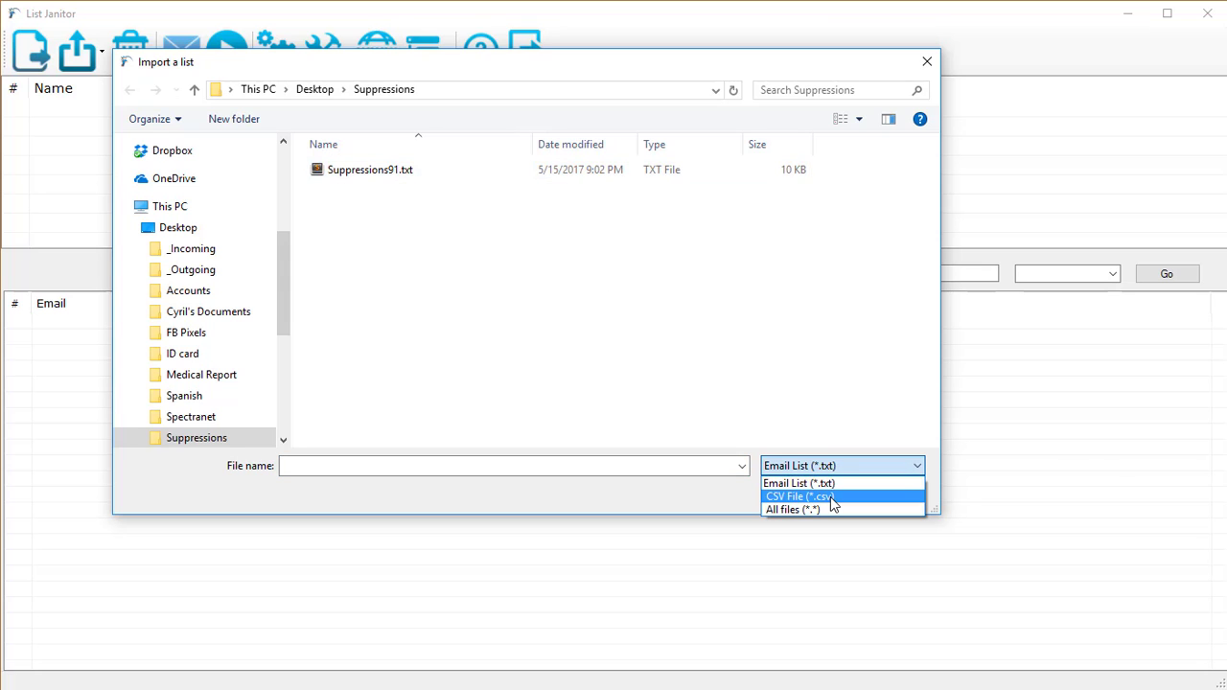
click(831, 497)
click(840, 468)
click(828, 483)
click(377, 175)
double_click(377, 175)
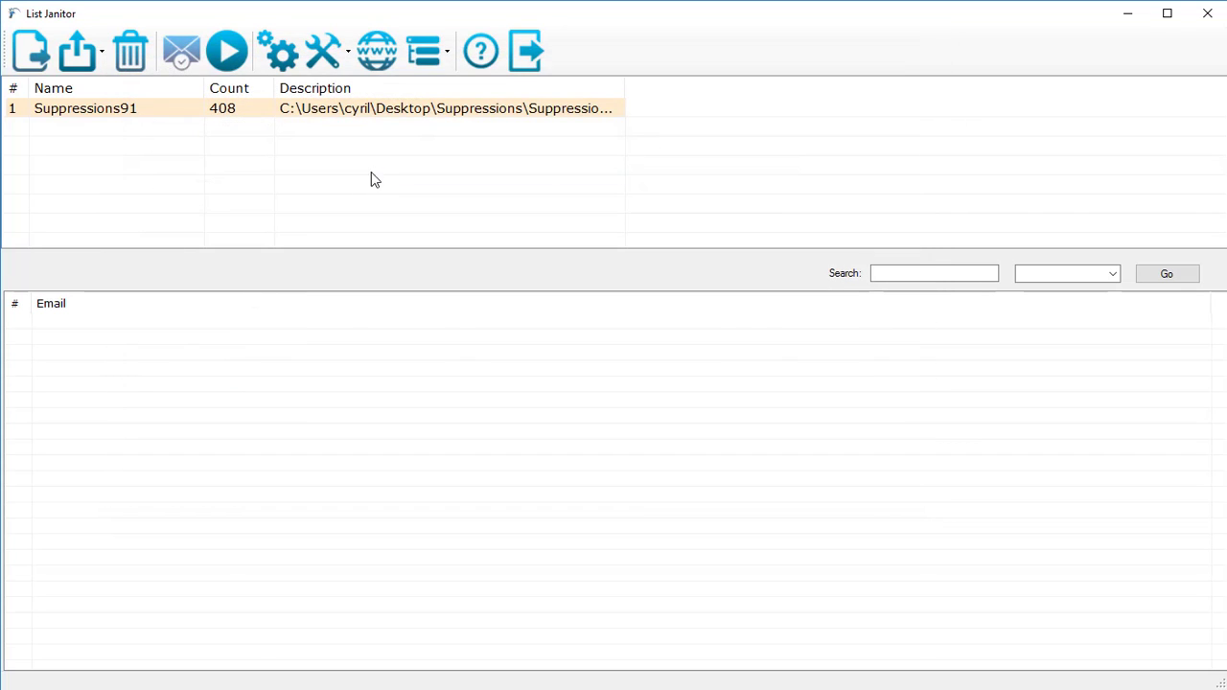
- Display the addresses of the Suppressions91 list and look through them with their statuses
click(106, 111)
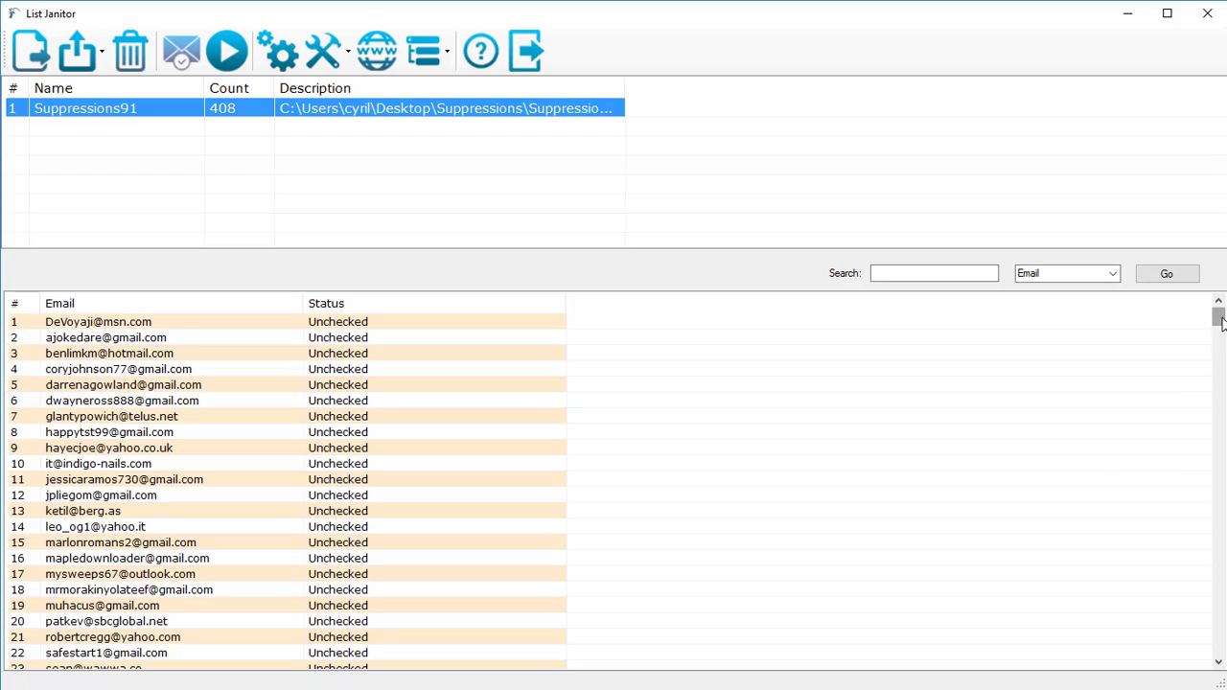
click(1210, 370)
drag(1211, 370, 1207, 310)
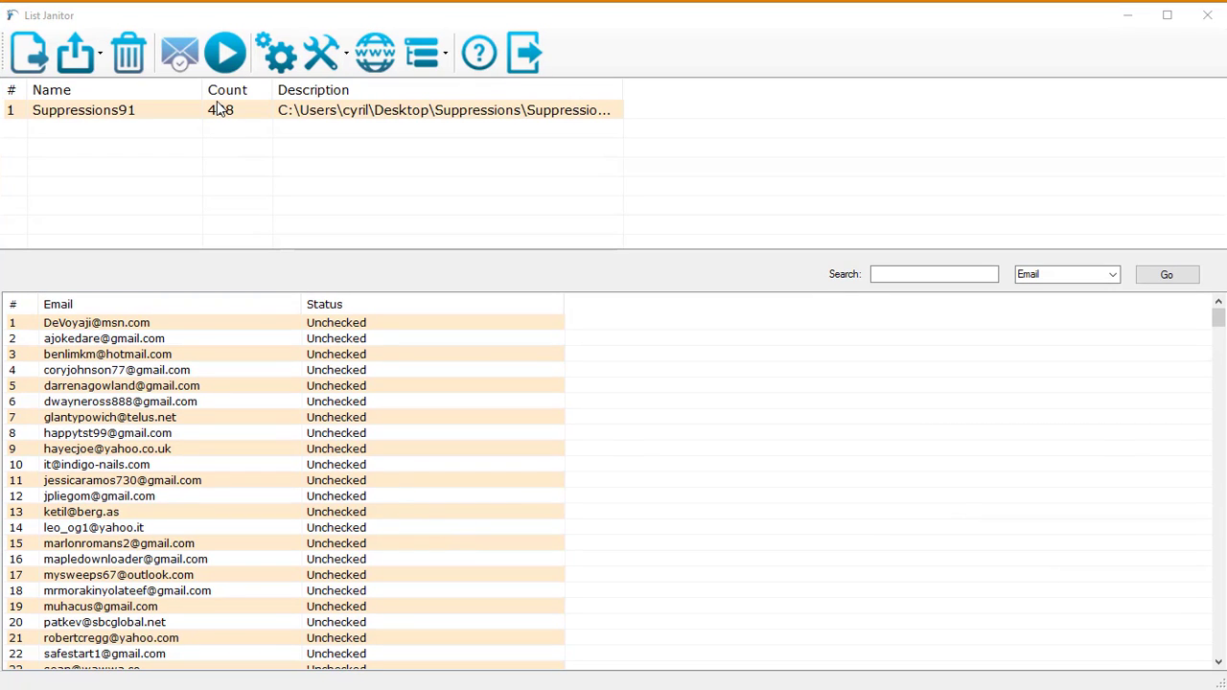
- Enable Remove Duplicates, Remove Role & Spam Addresses, Remove Spam Traps and Verify Domains in the list checking options and save them
click(192, 67)
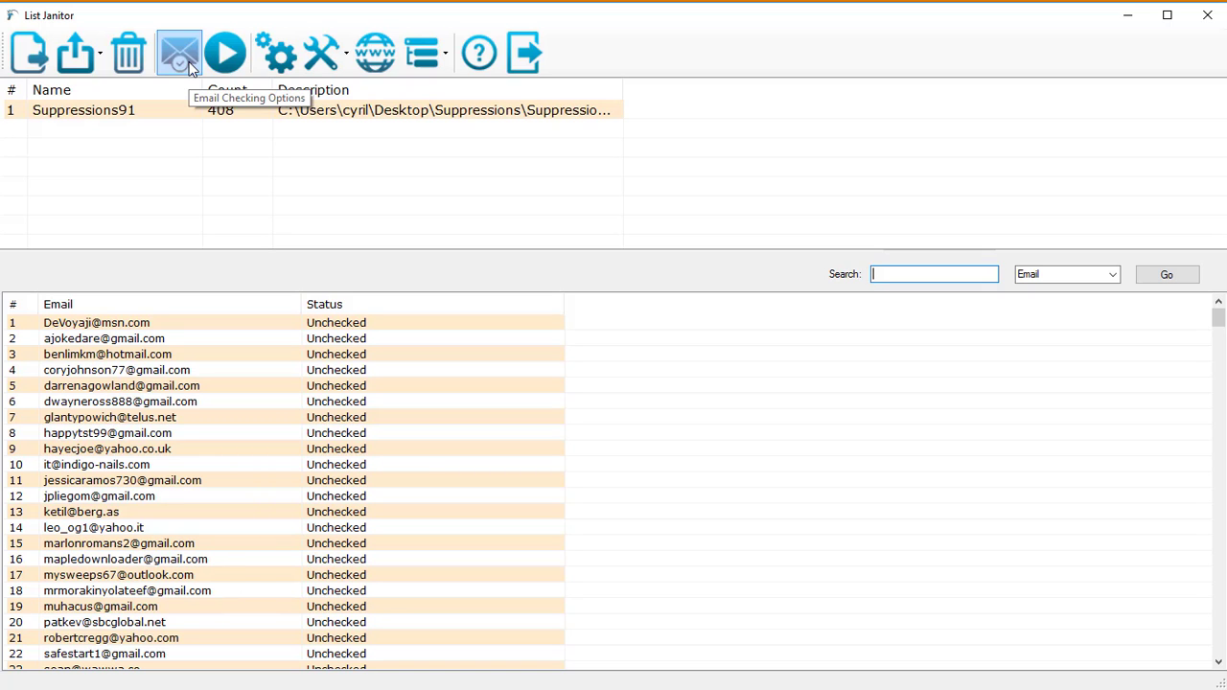
click(191, 65)
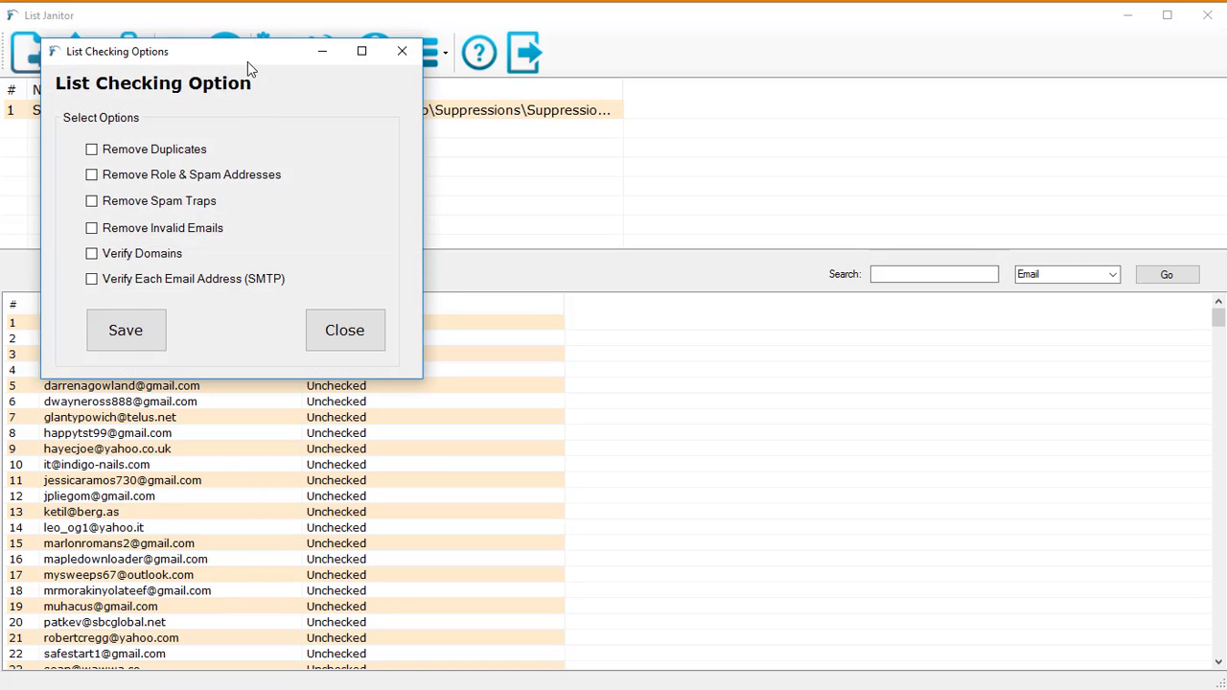
drag(248, 63, 469, 178)
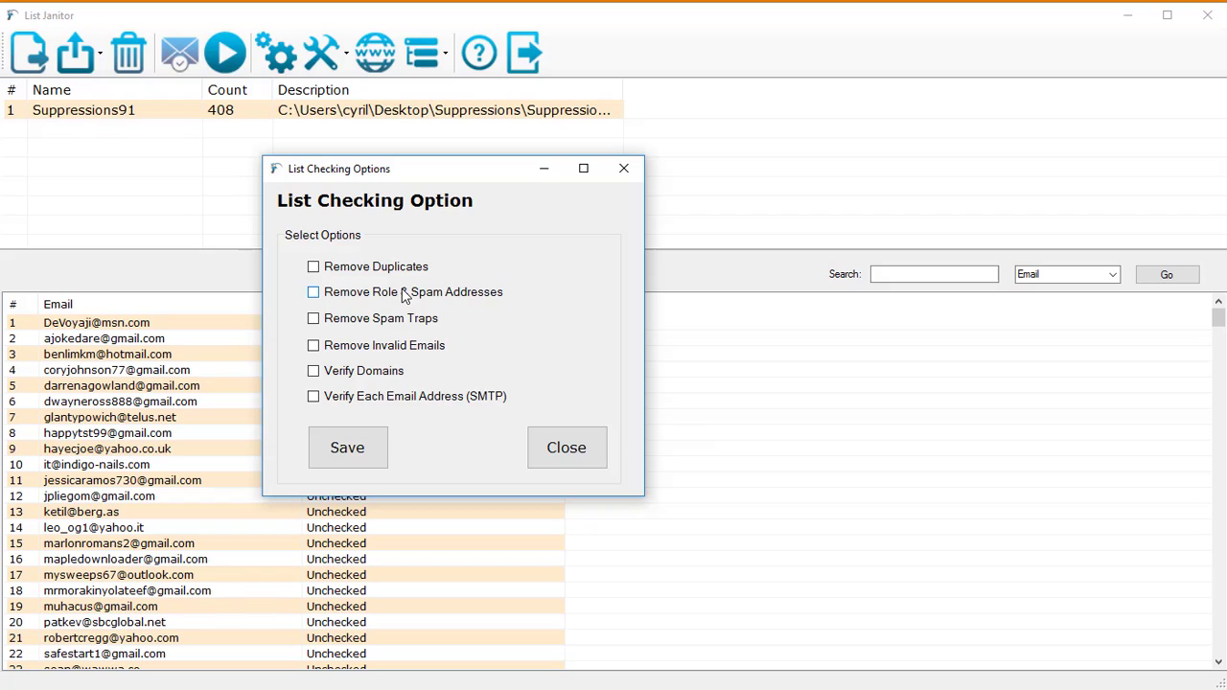
click(405, 293)
click(410, 270)
click(402, 318)
click(371, 372)
click(383, 448)
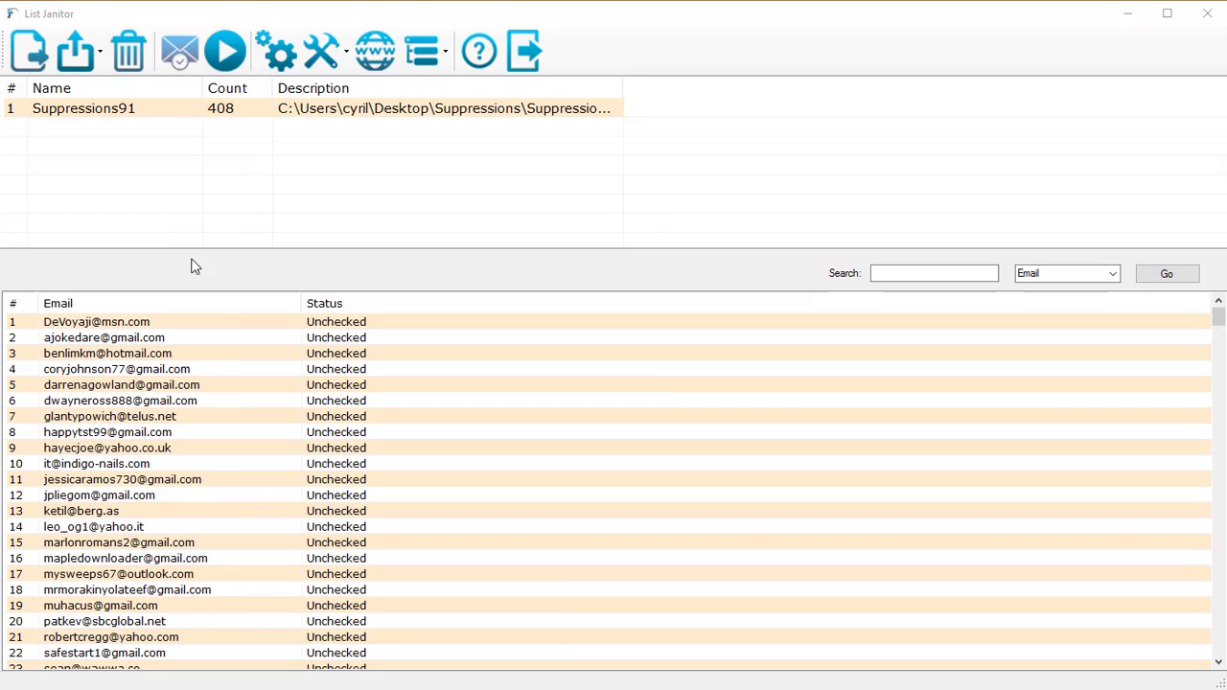
- Run the email check on the Suppressions91 list and review each address's resulting status
click(228, 52)
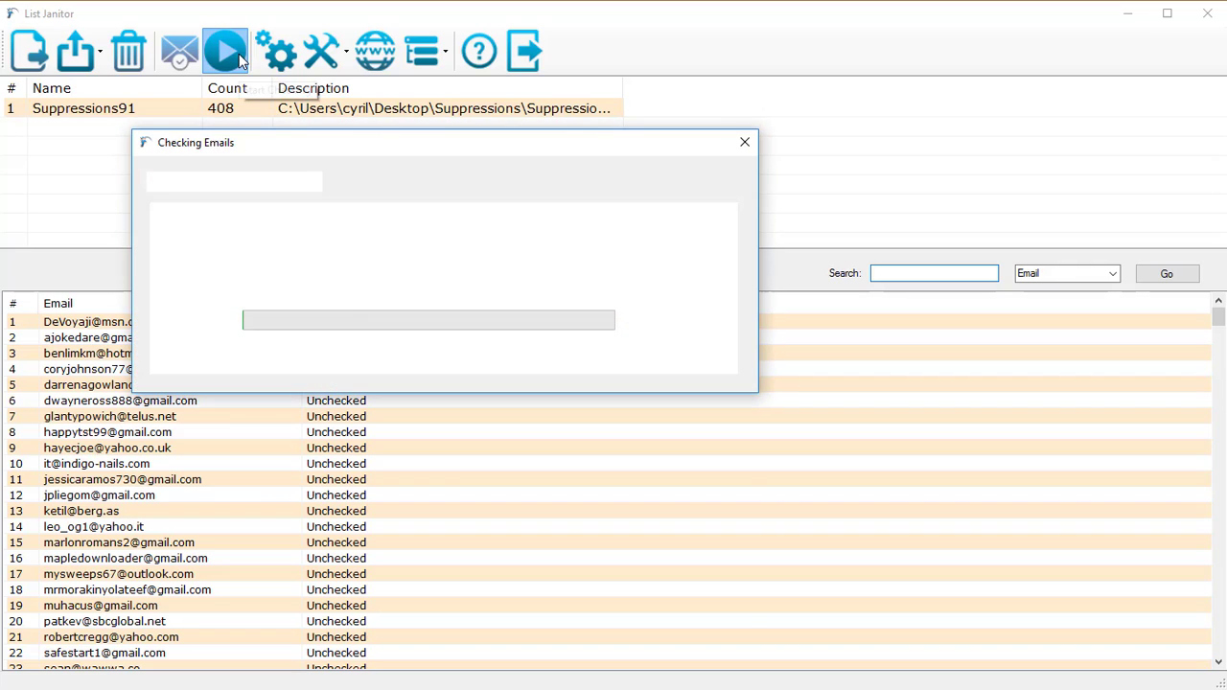
drag(396, 149, 451, 171)
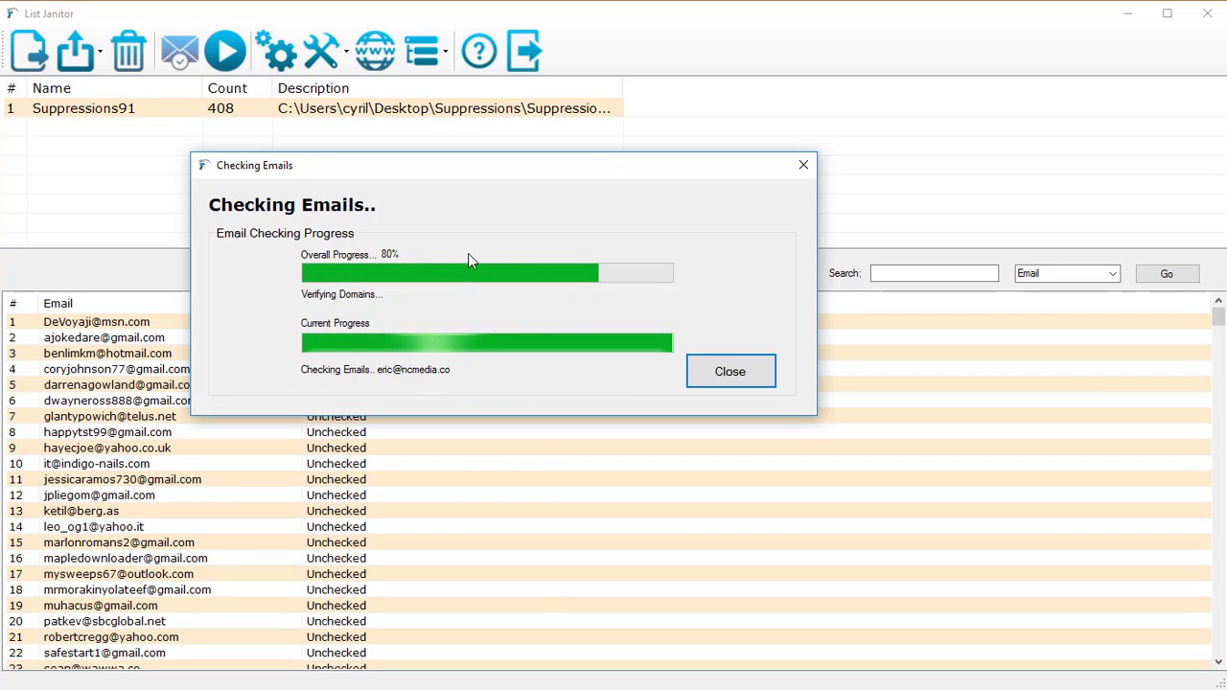
drag(486, 171, 712, 223)
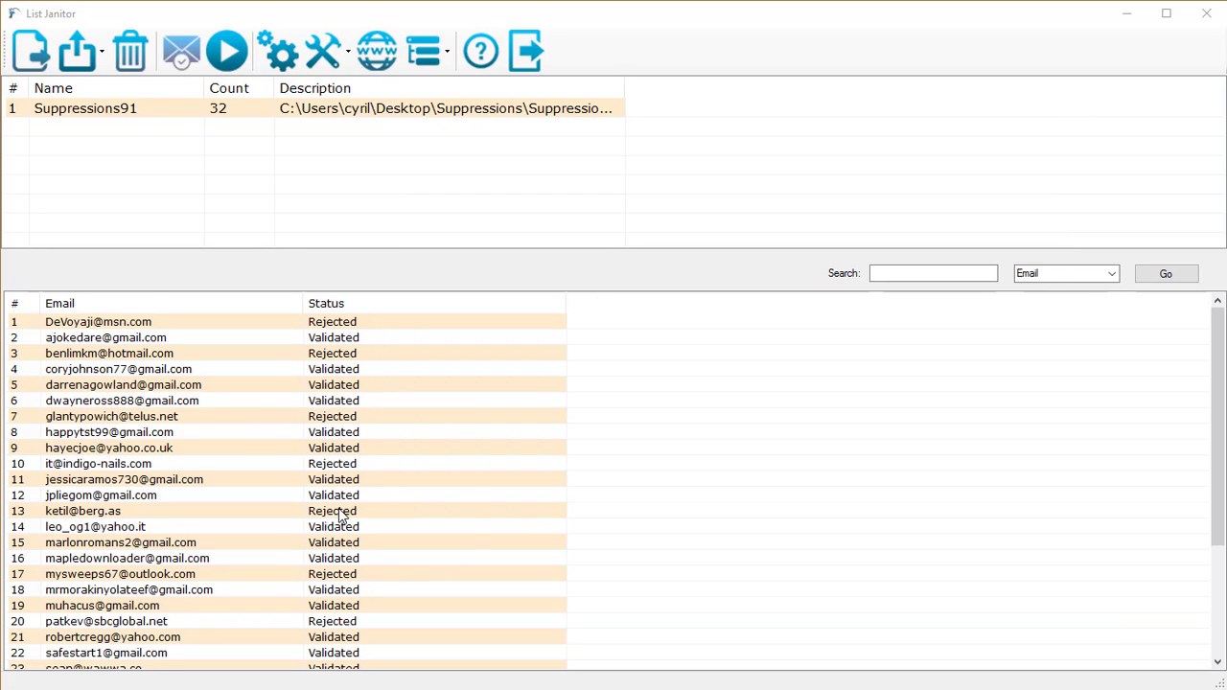
scroll(349, 438, down, 4)
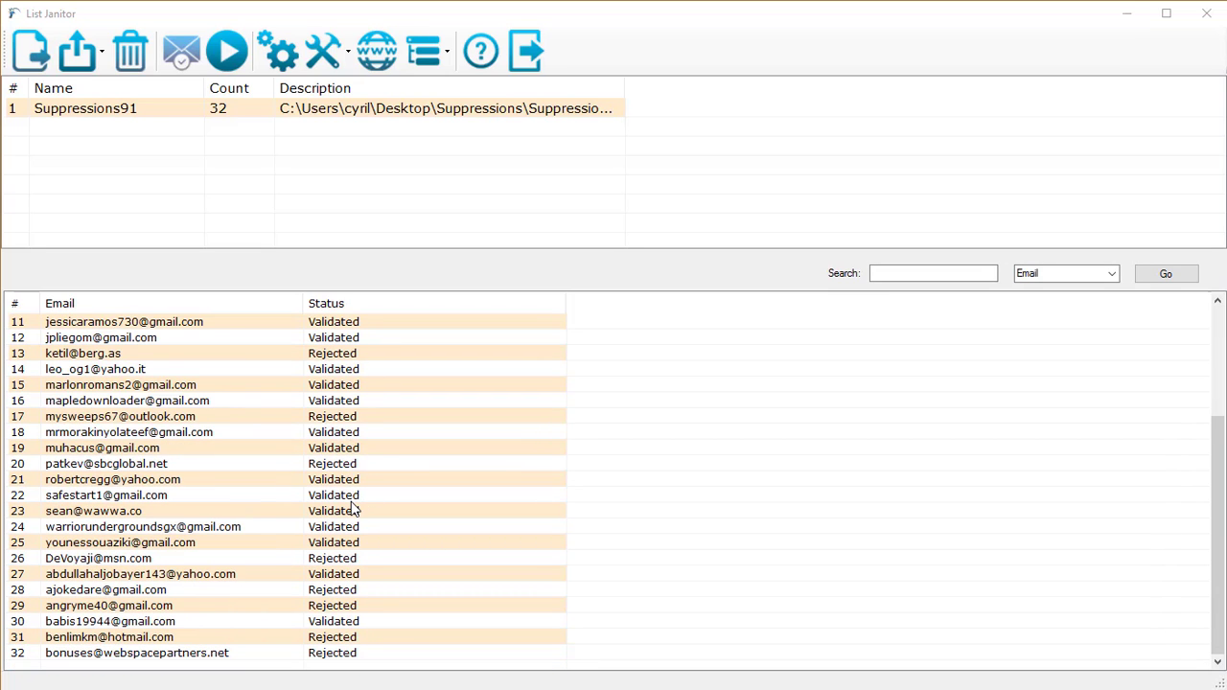
scroll(352, 509, up, 1)
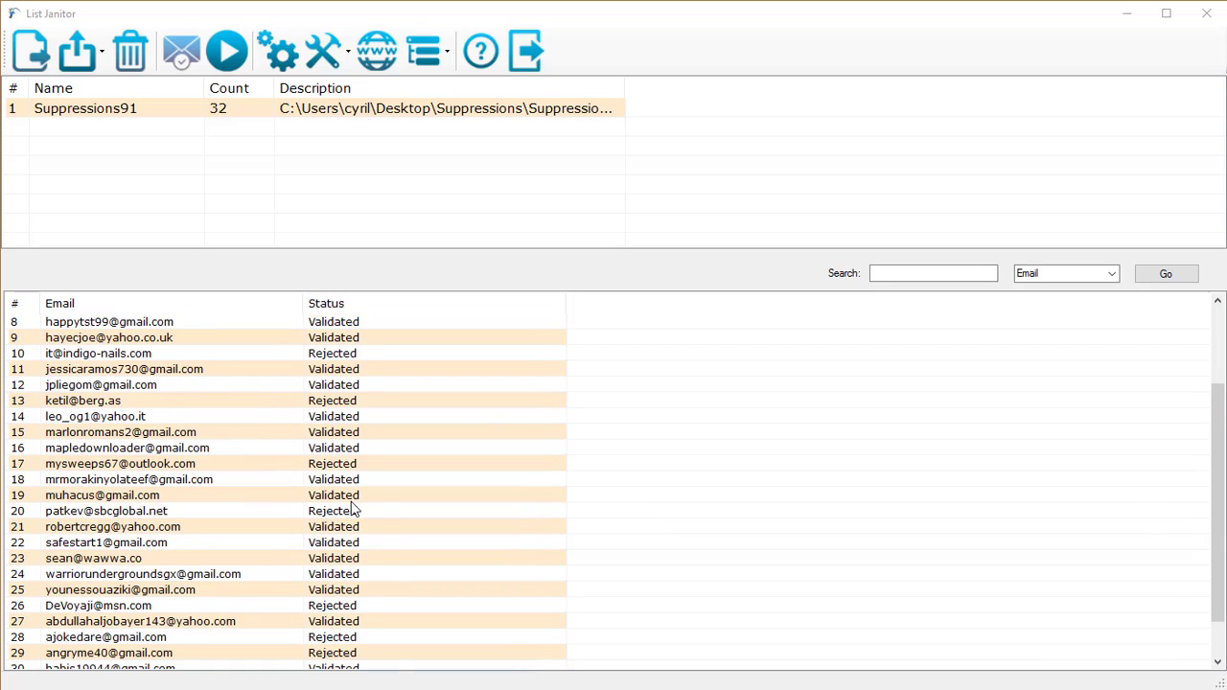
scroll(352, 509, up, 3)
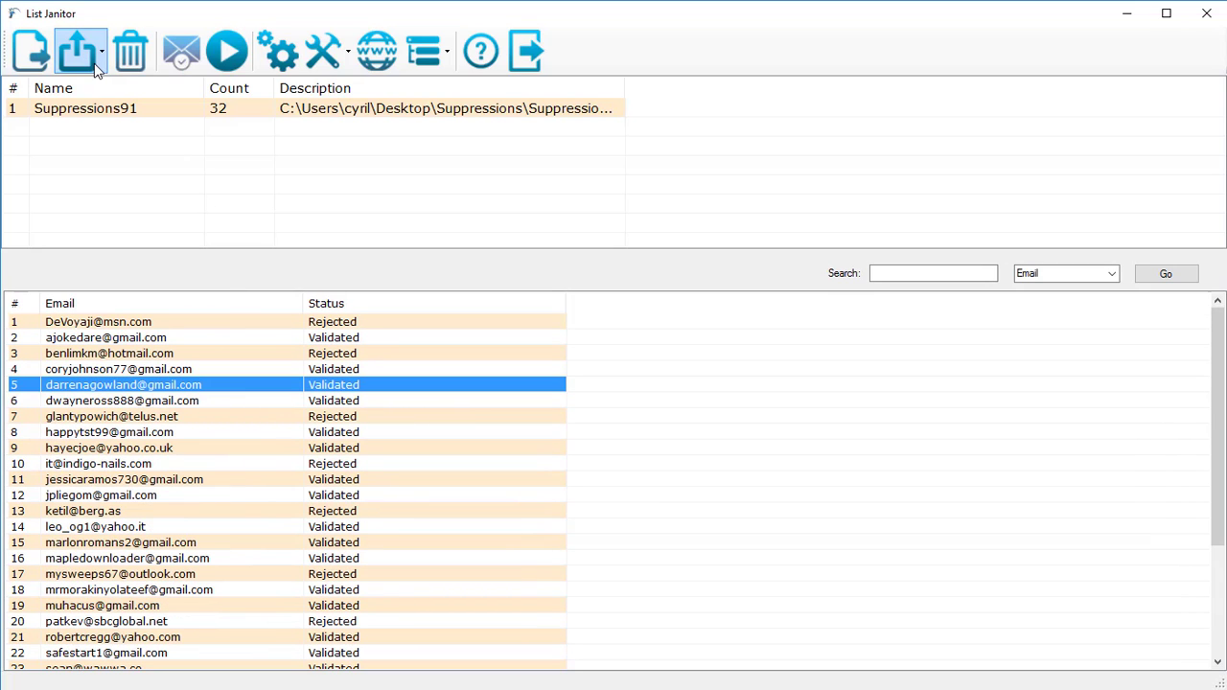
- Look over the CSV and text export options for verified, rejected and error addresses without exporting
click(84, 56)
click(84, 55)
click(84, 55)
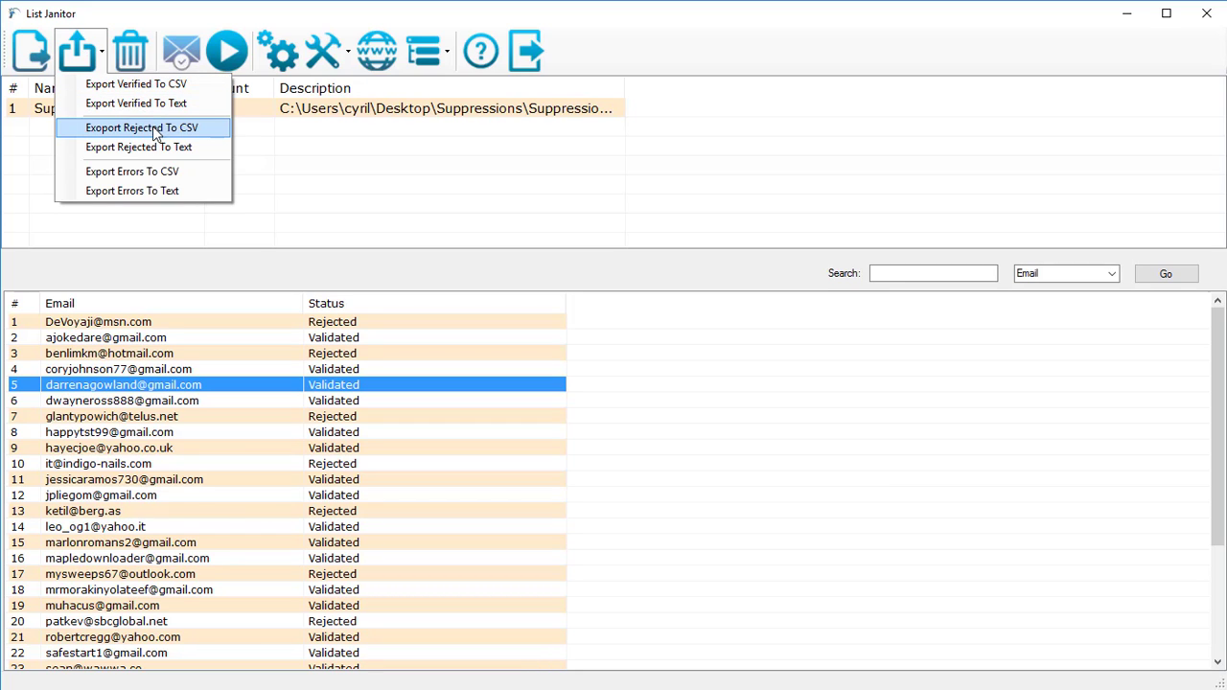
click(419, 479)
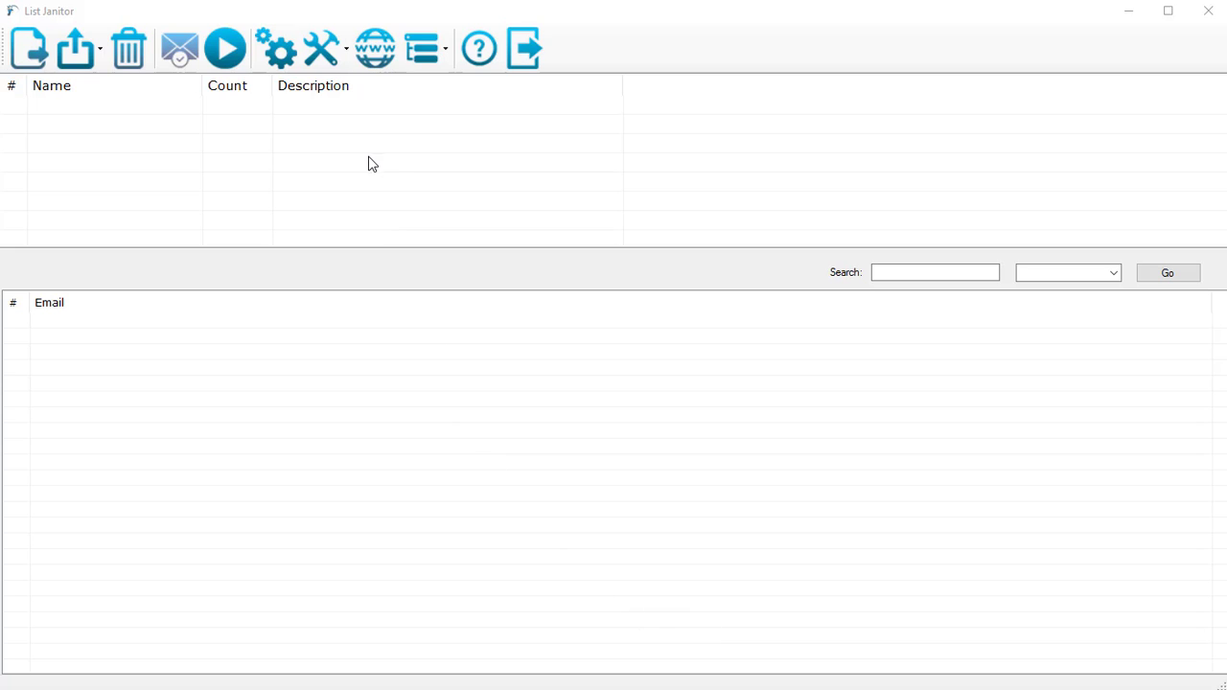
- Import the two email lists Suppressions91.txt and Suppressions9s1.txt from the Suppressions folder
click(339, 49)
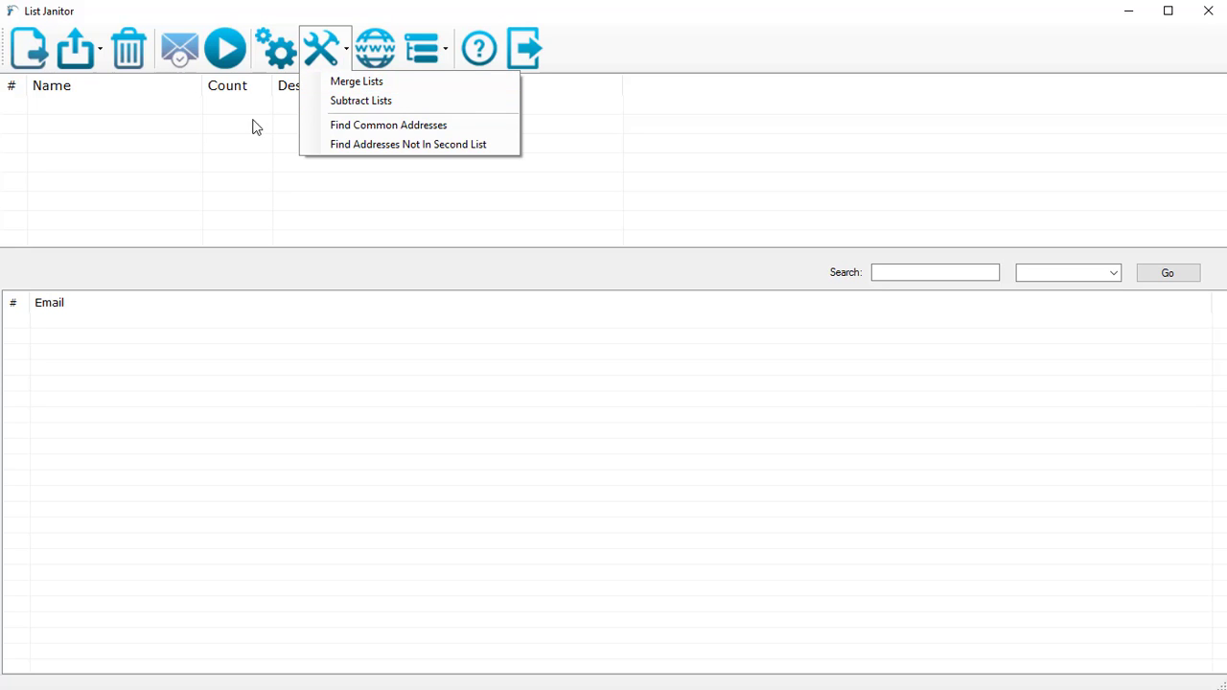
click(42, 104)
click(31, 50)
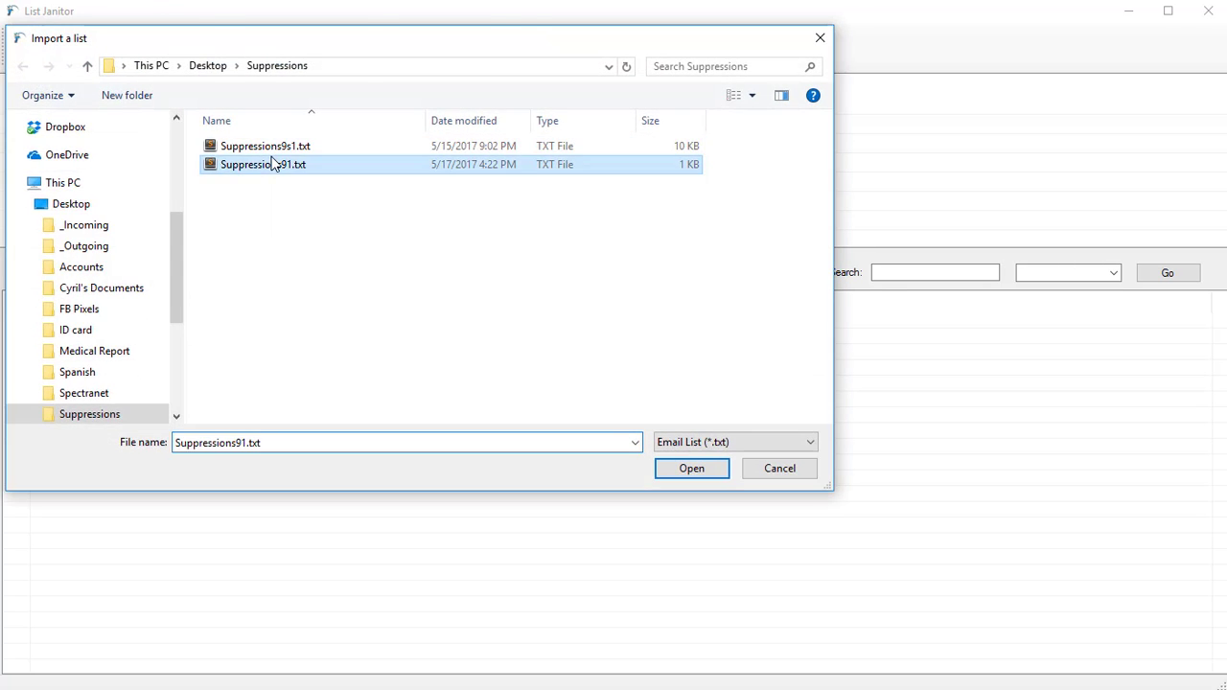
double_click(233, 164)
click(31, 50)
double_click(226, 148)
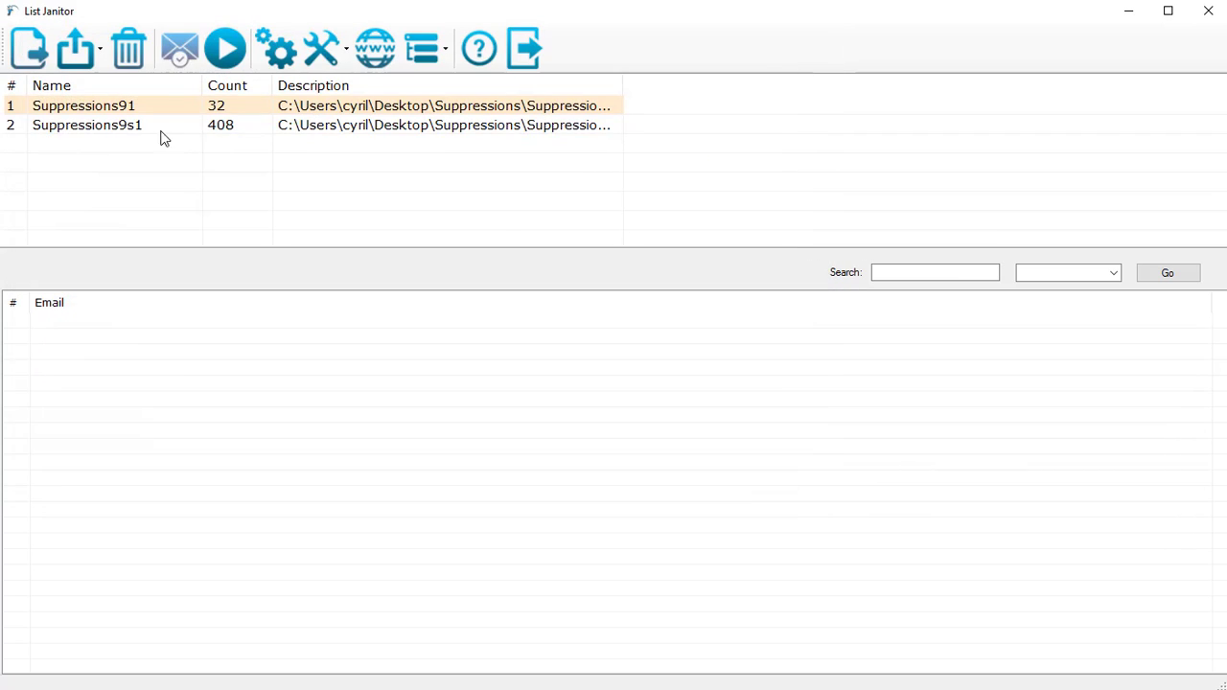
- Merge the Suppressions91 and Suppressions9s1 lists into a new list named "My compound list"
click(241, 124)
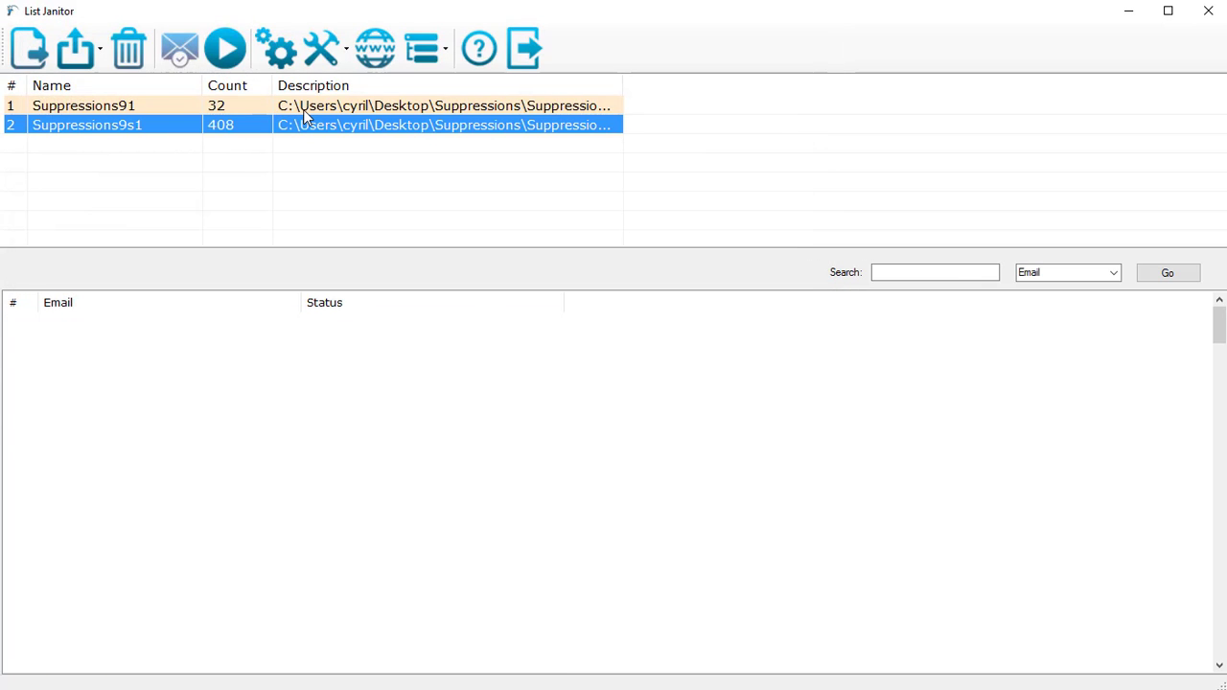
click(303, 110)
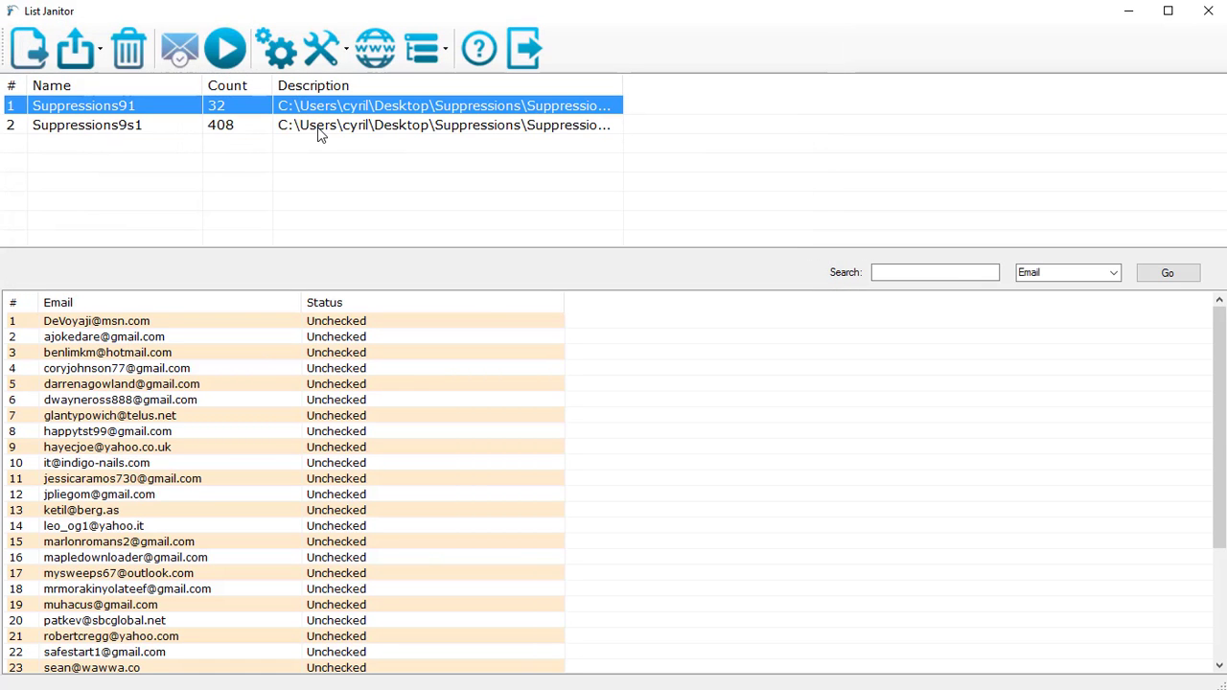
shift+click(319, 128)
click(340, 67)
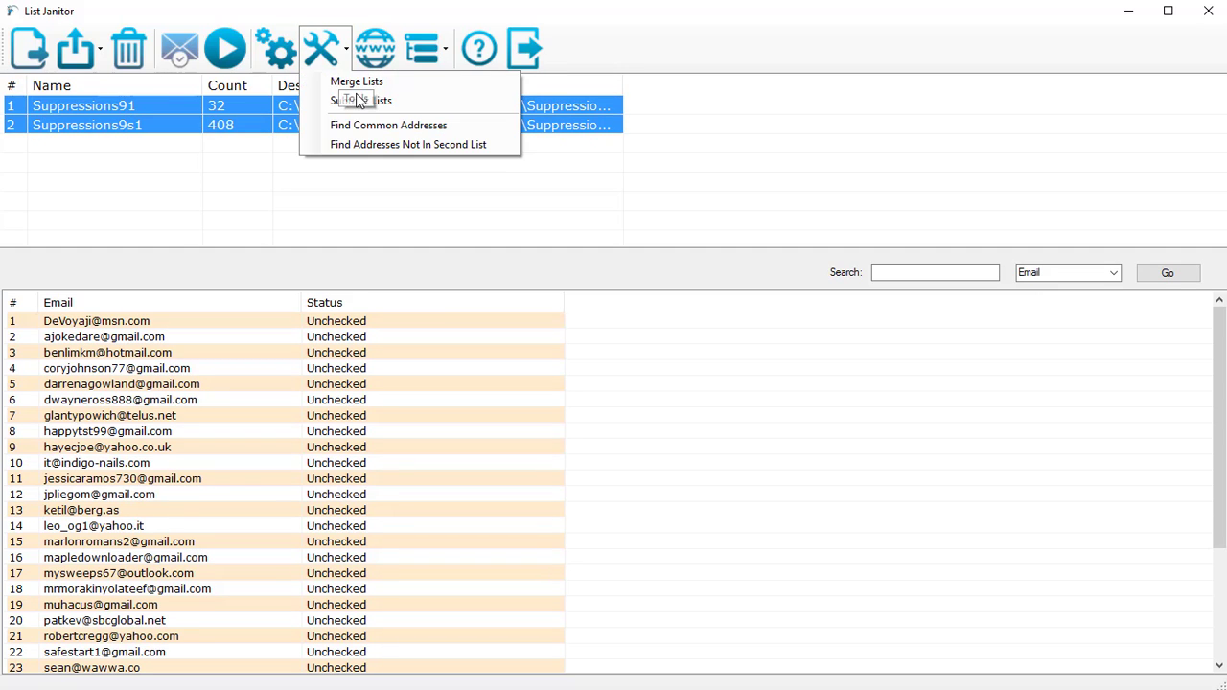
click(357, 83)
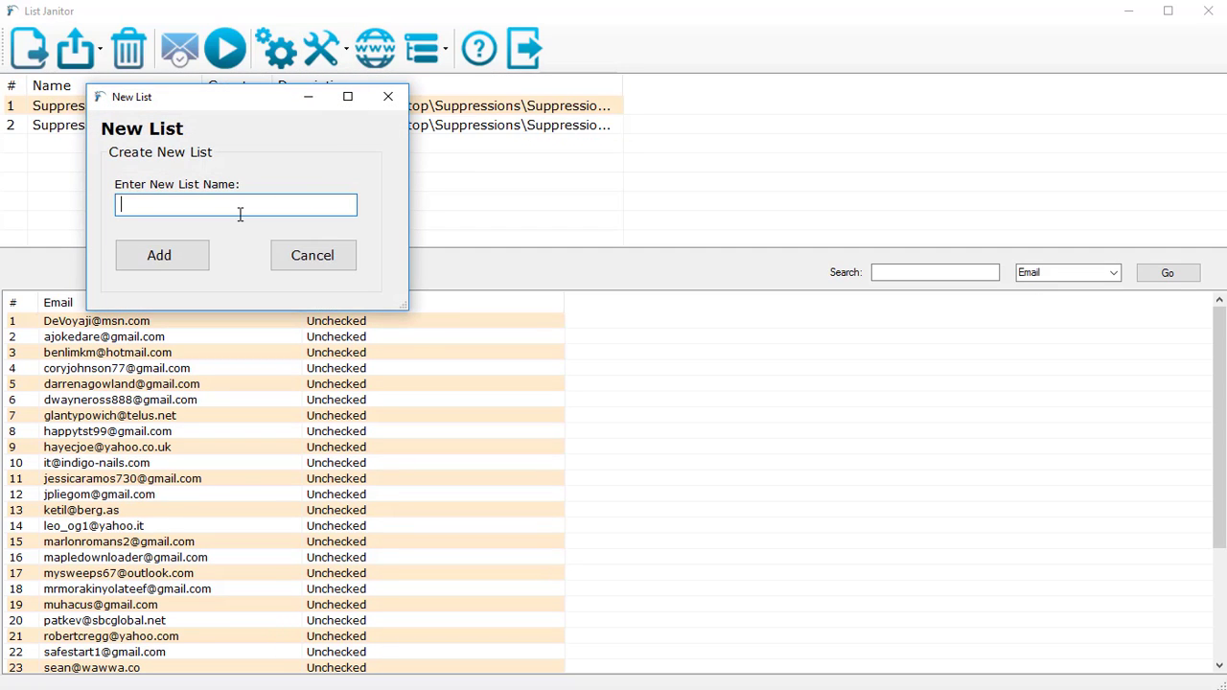
text(My compound )
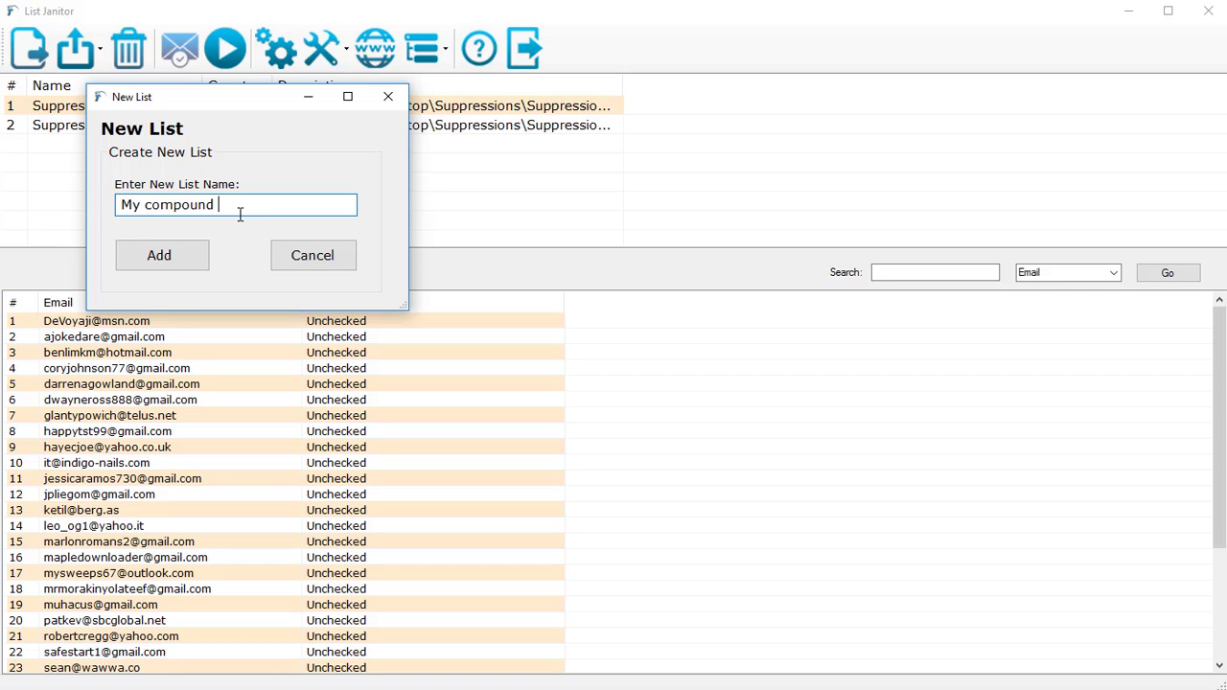
text(list)
click(201, 249)
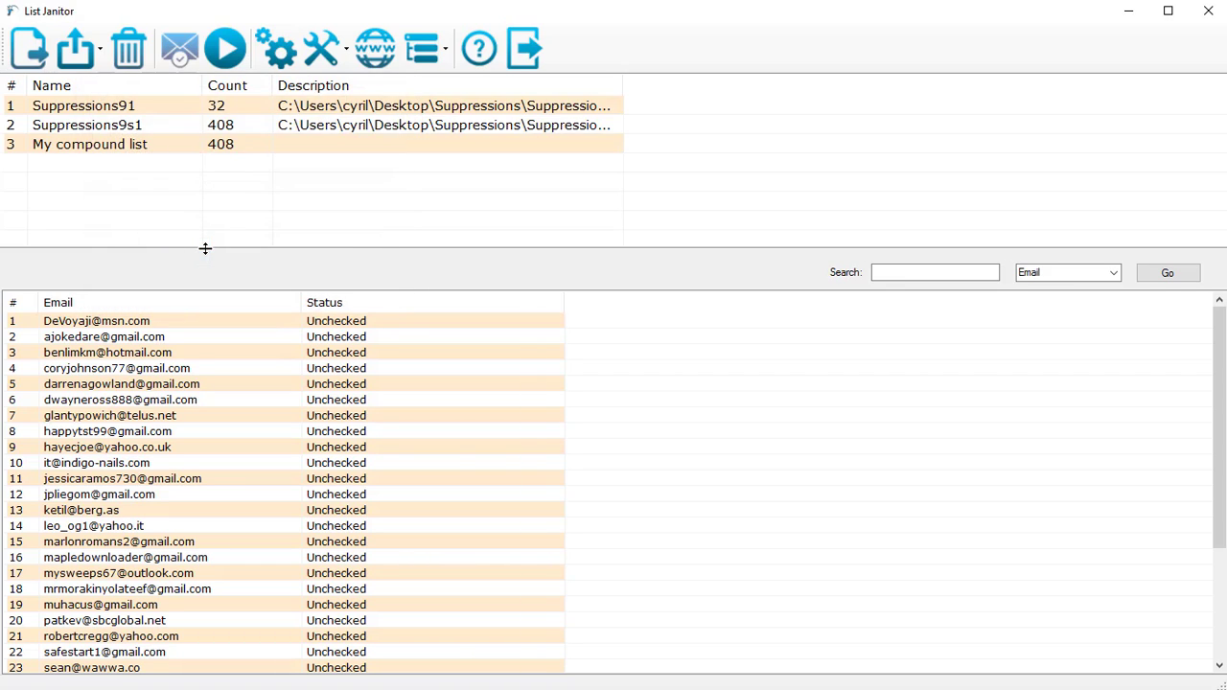
- Compare the contents of My compound list with its two source lists, Suppressions91 and Suppressions9s1
click(181, 144)
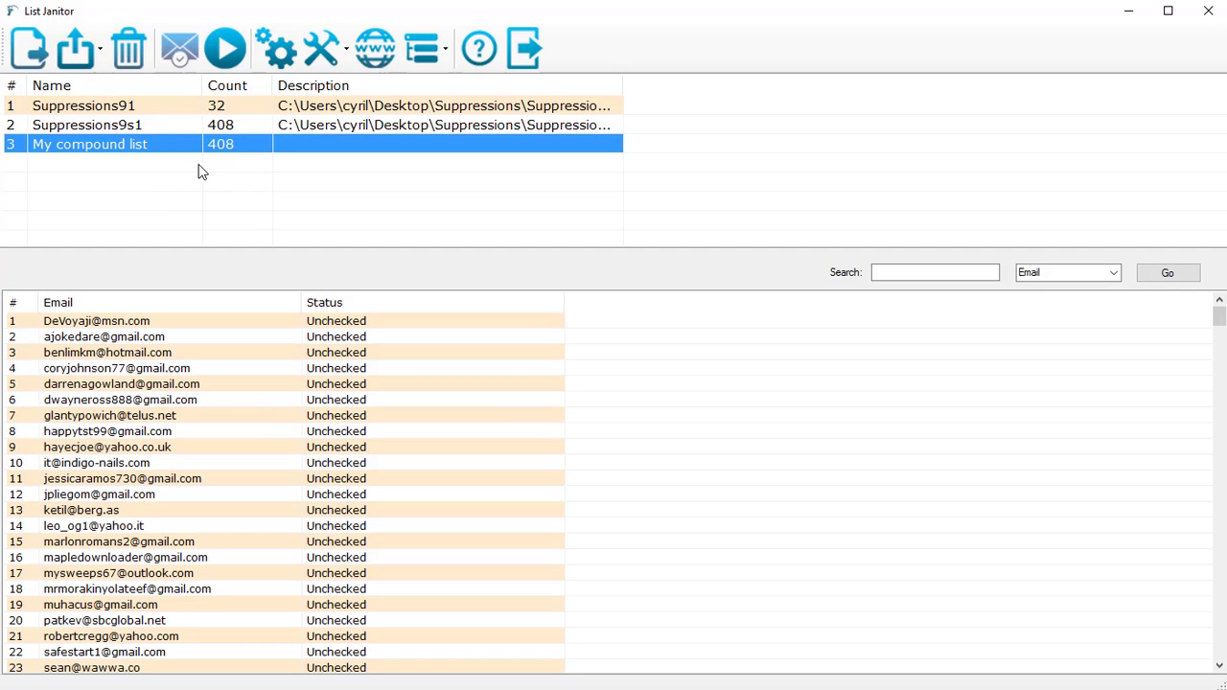
click(227, 126)
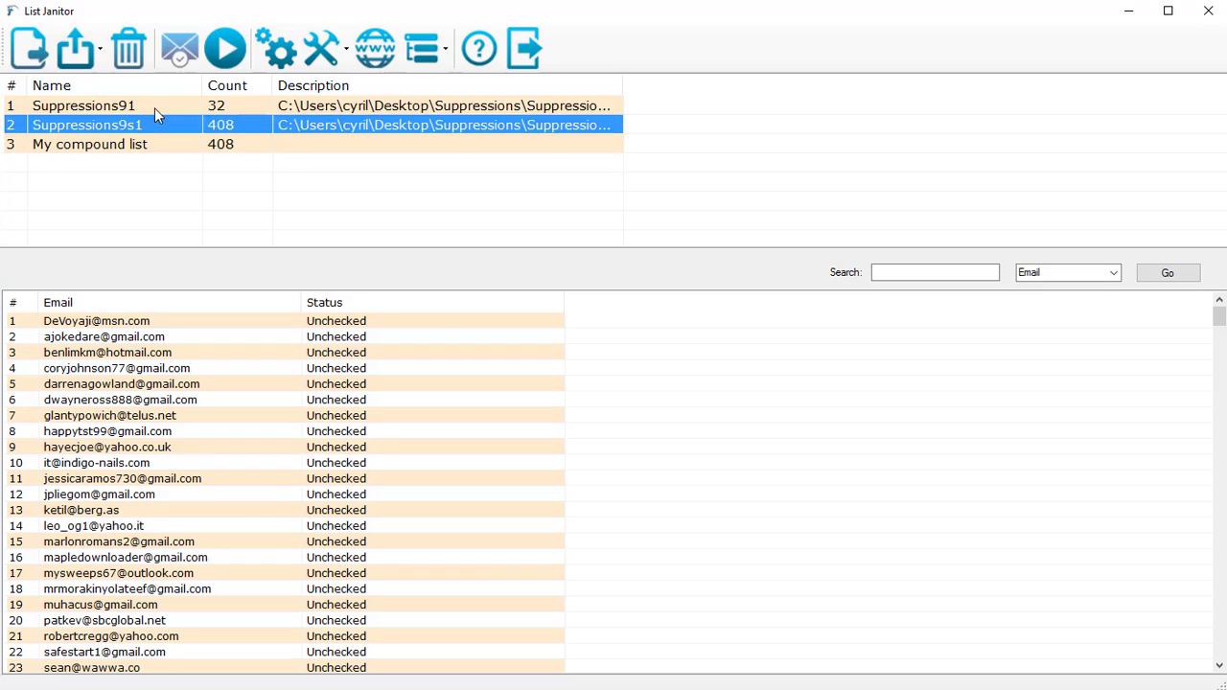
click(154, 107)
click(165, 125)
click(221, 149)
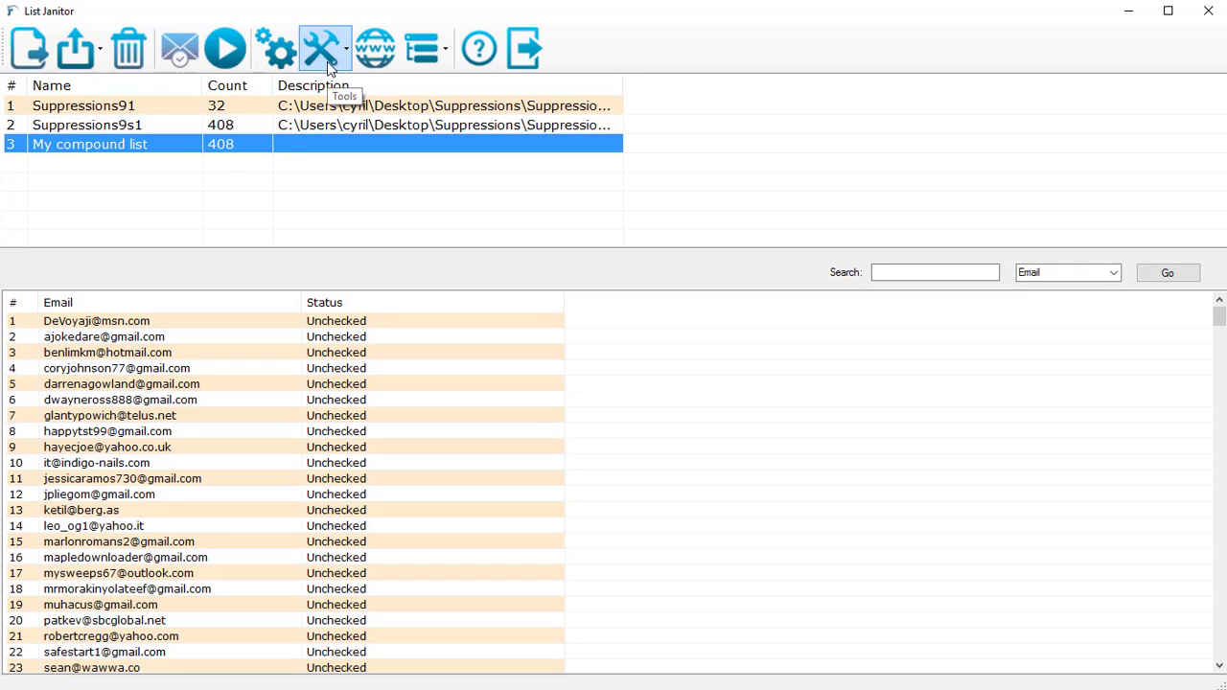
- Subtract the Suppressions91 list from Suppressions9s1, entering "Third List" as the new list name, and display the resulting addresses
click(327, 62)
click(237, 216)
click(223, 126)
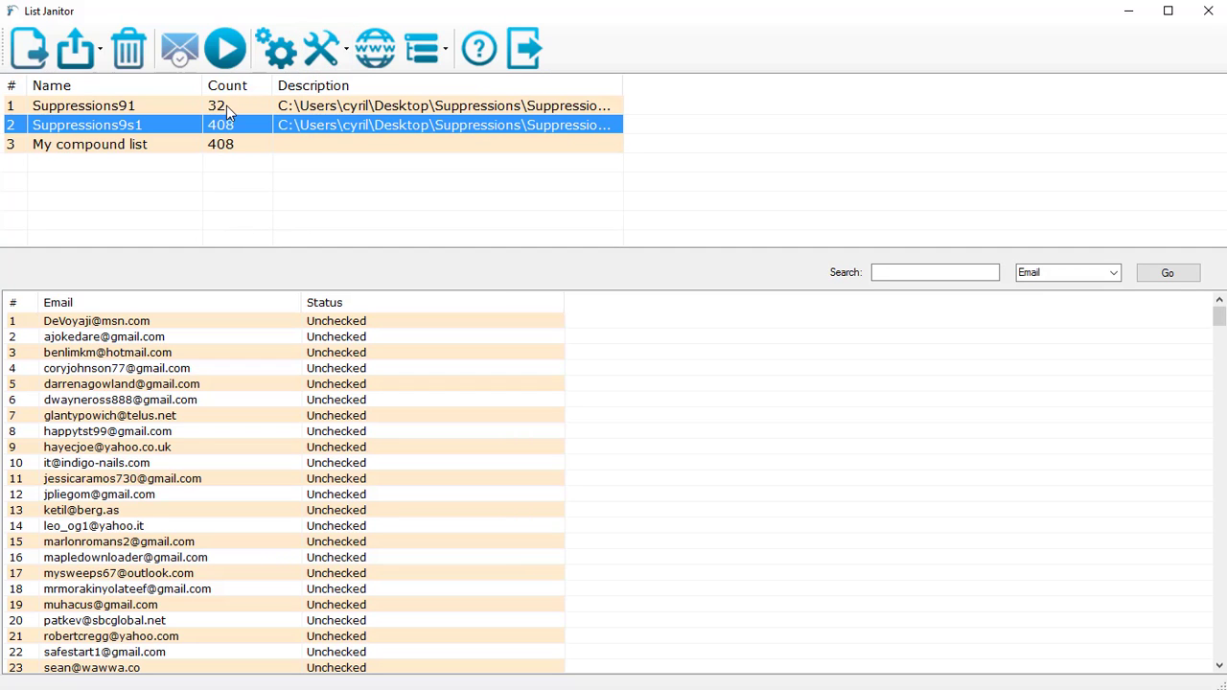
click(227, 106)
shift+click(233, 127)
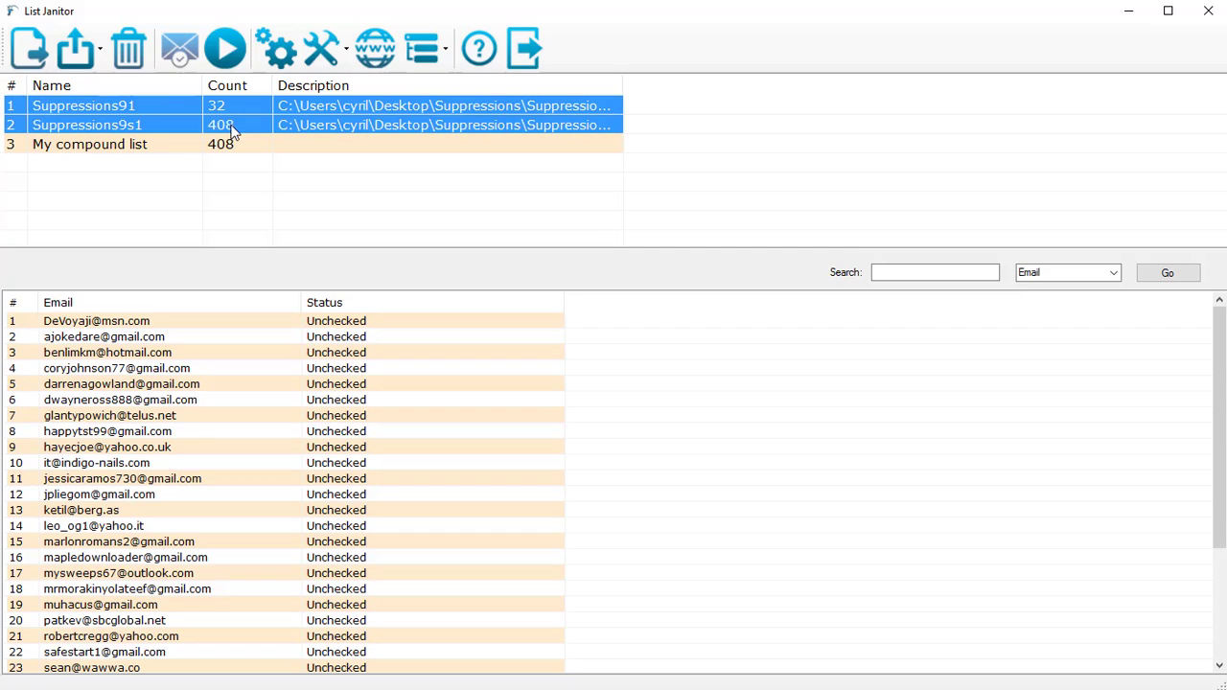
click(327, 52)
click(378, 104)
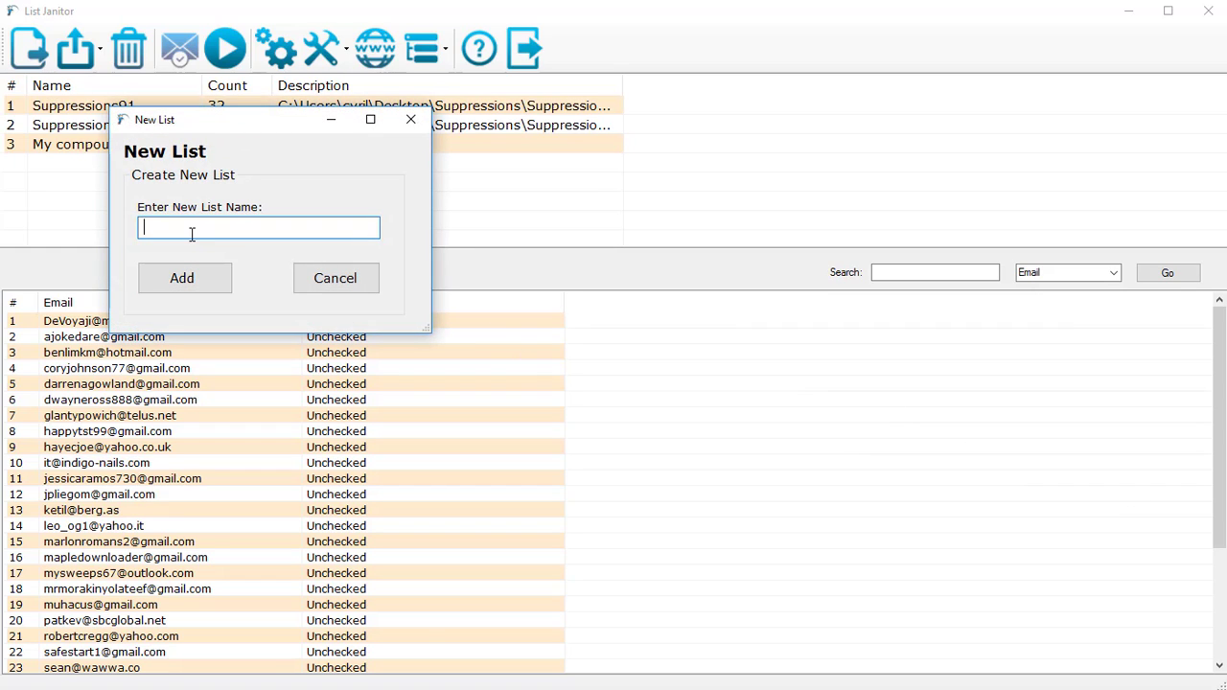
text(Third List)
click(189, 276)
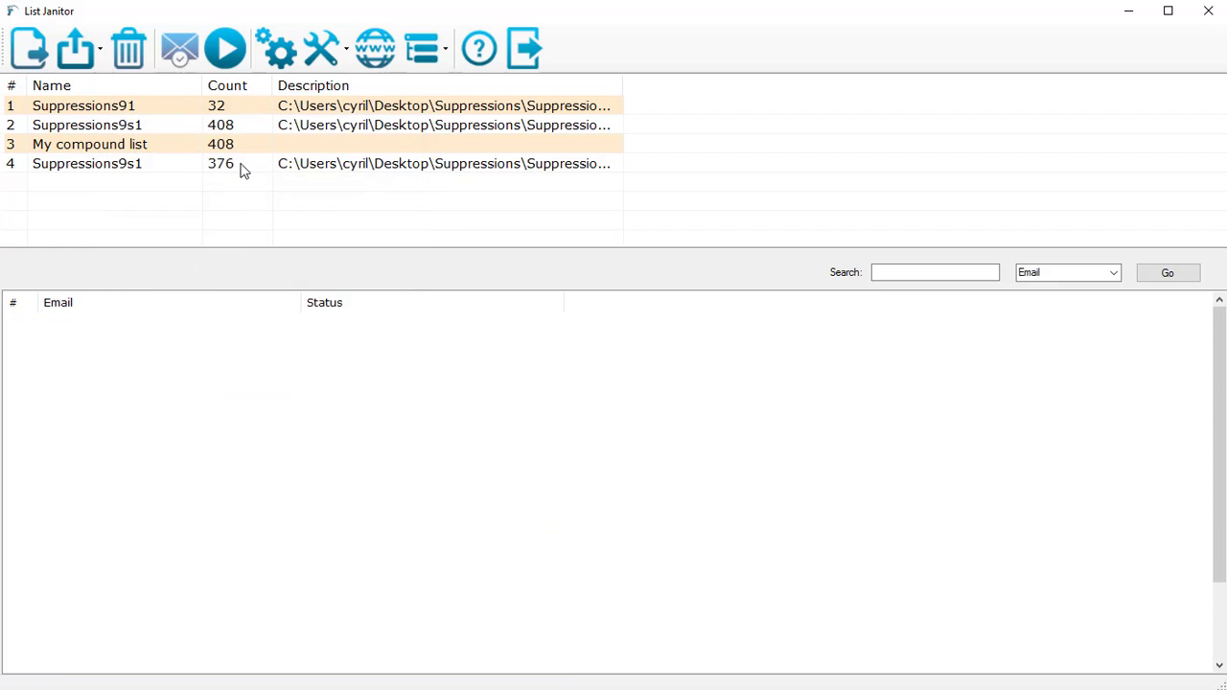
click(242, 168)
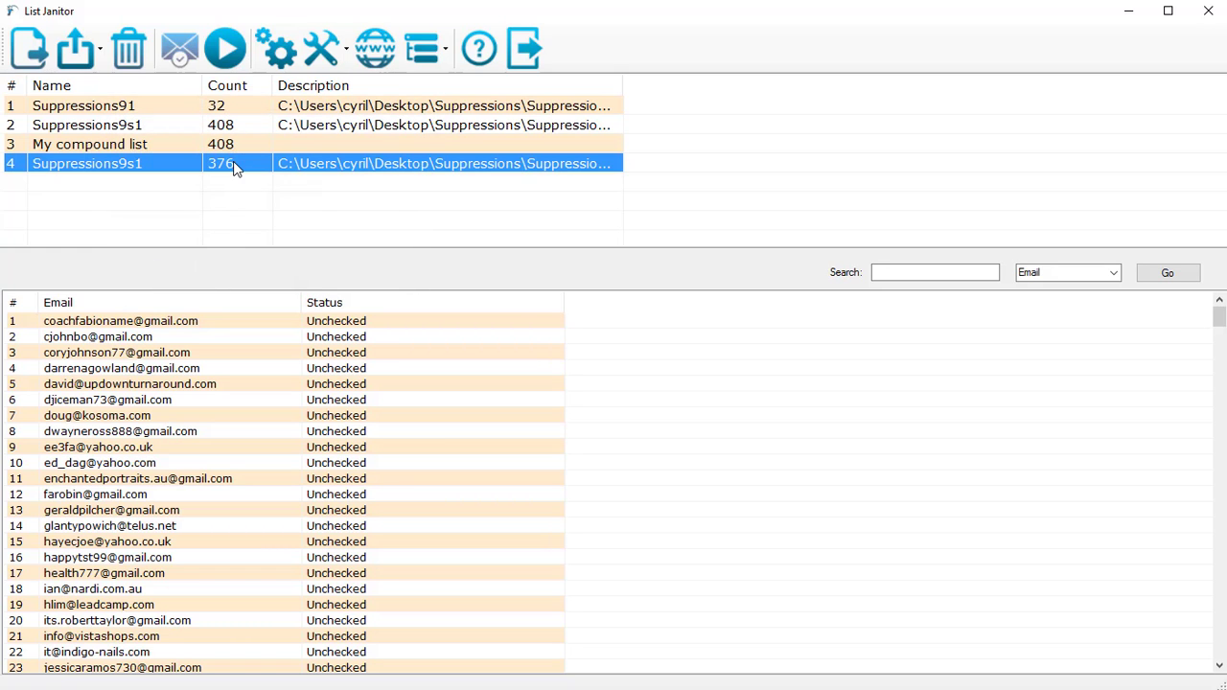
click(341, 69)
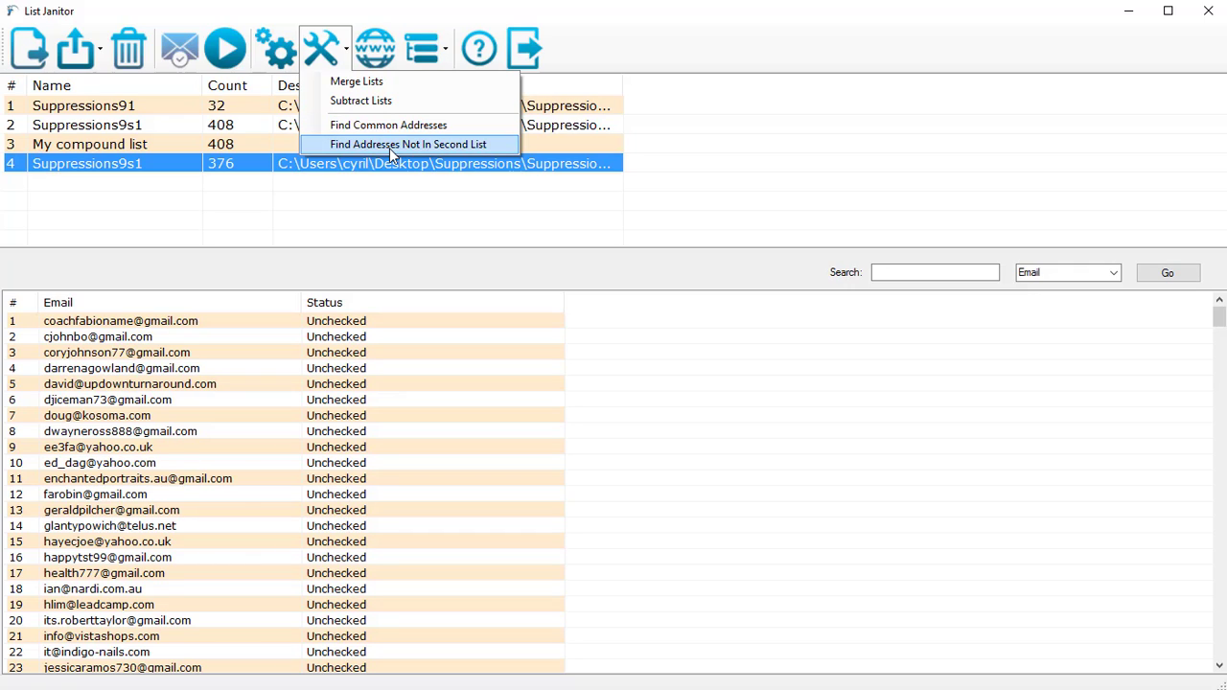
click(390, 217)
click(339, 61)
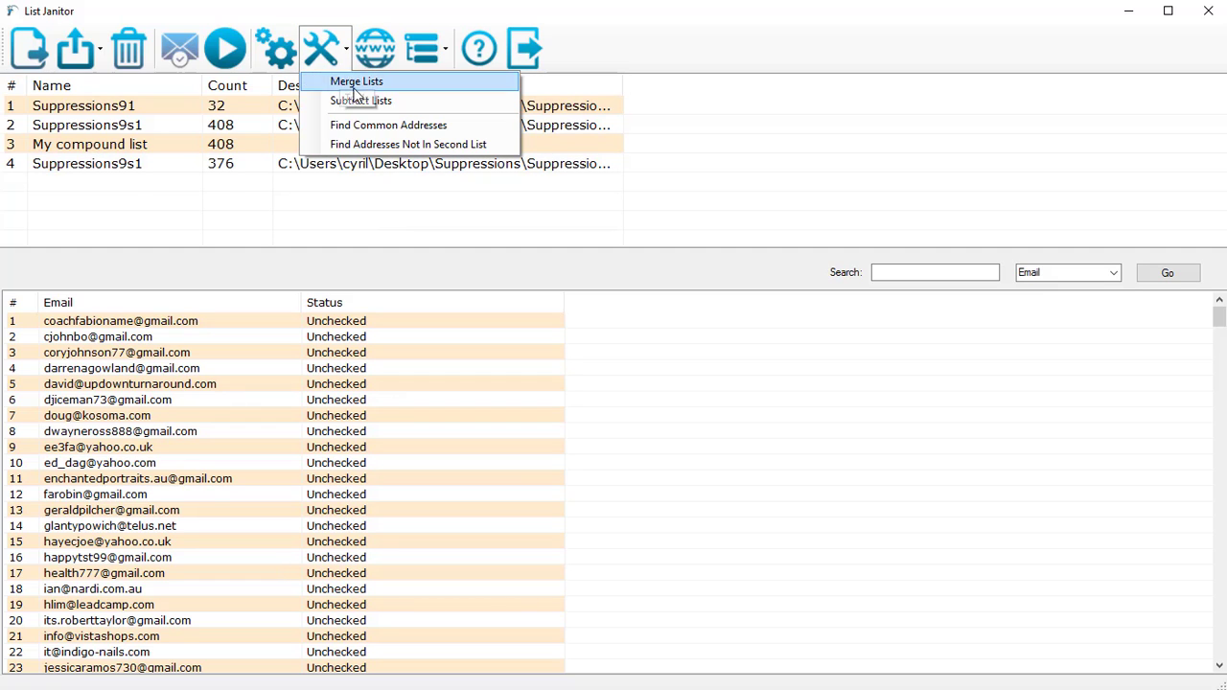
click(366, 206)
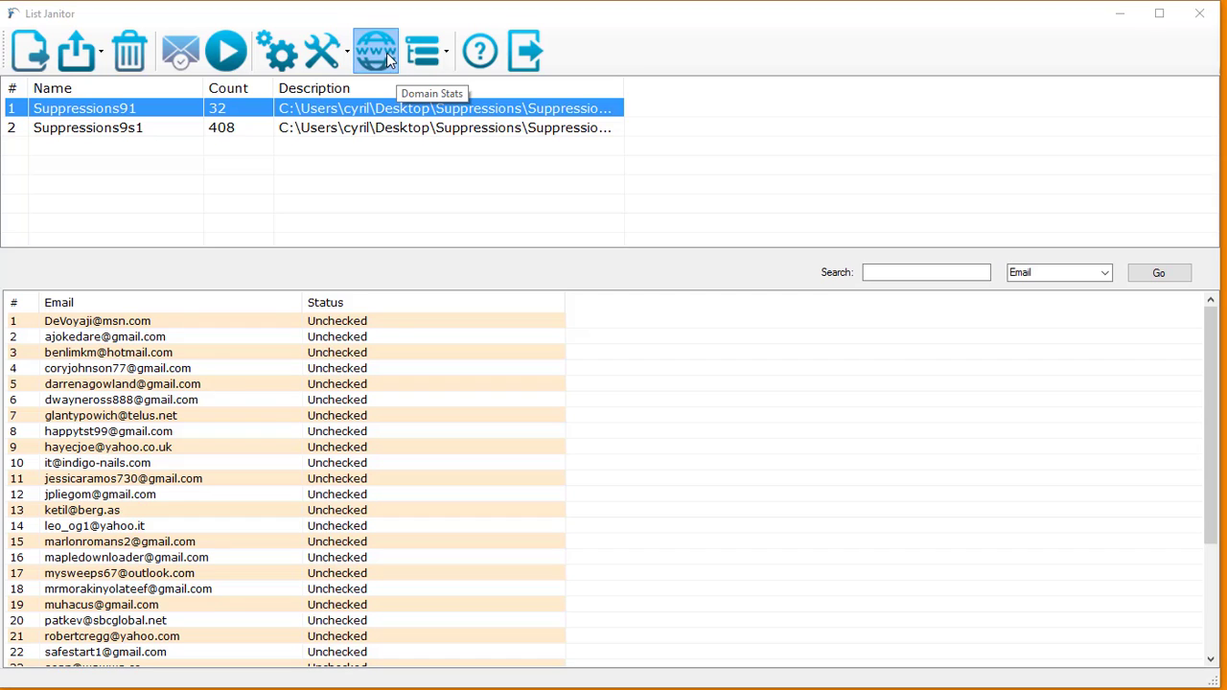
- Show the domain statistics of the Suppressions91 list and view the addresses under msn.com and gmail.com
click(386, 52)
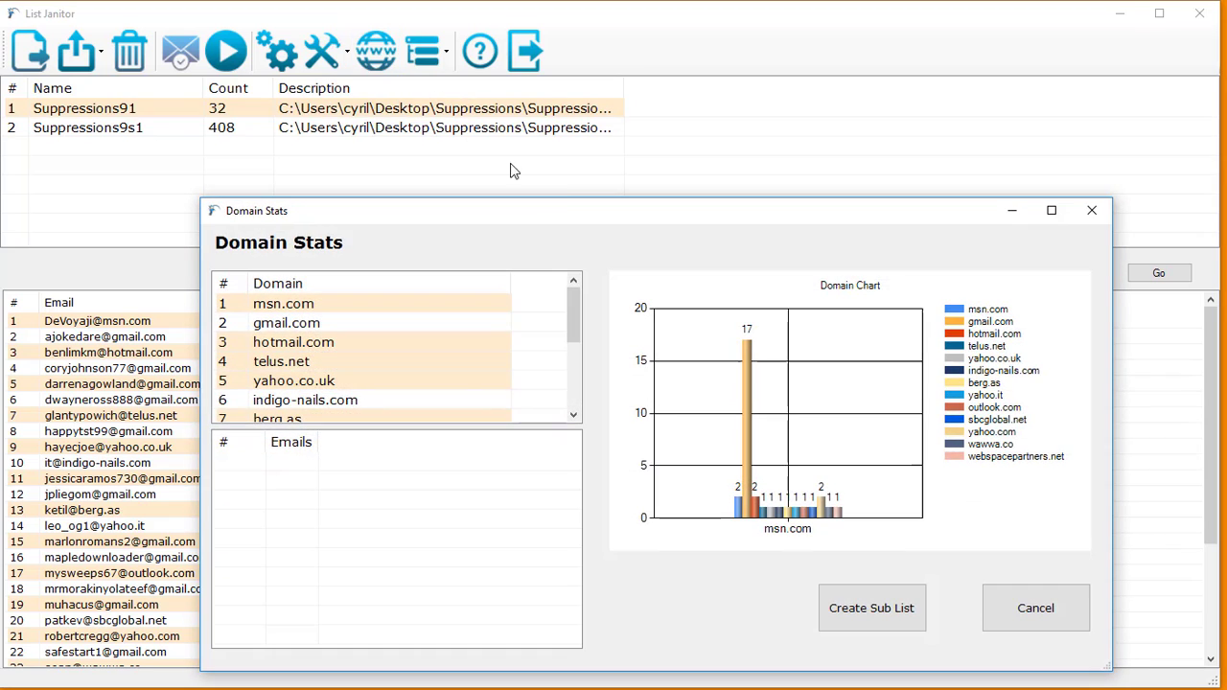
drag(581, 211, 508, 159)
click(437, 248)
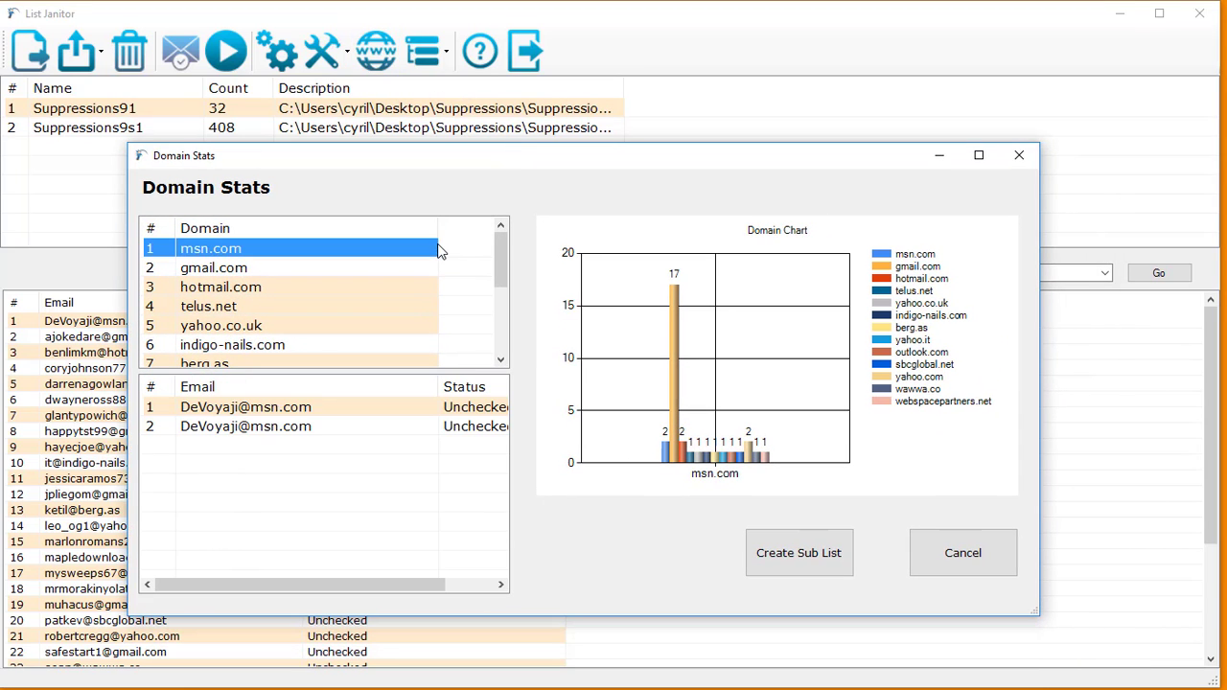
click(402, 271)
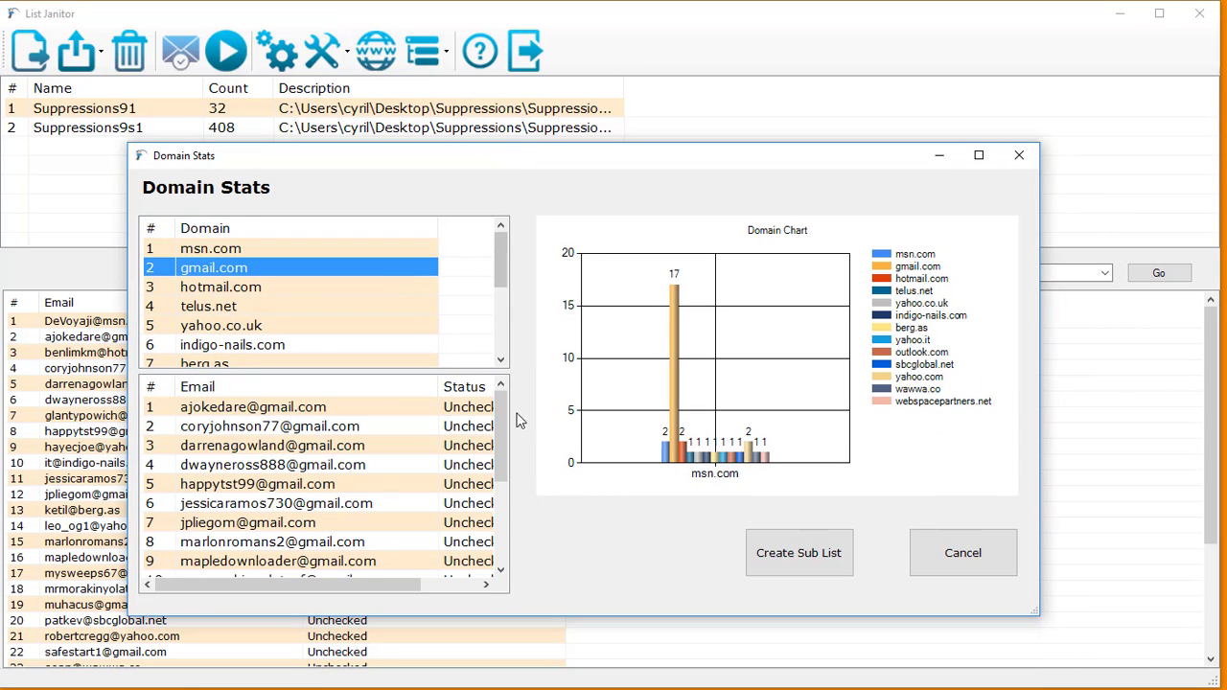
drag(501, 441, 364, 347)
- Examine the addresses under telus.net, hotmail.com, yahoo.co.uk, yahoo.com and gmail.com, then close the domain statistics without creating a sub list
click(323, 304)
click(320, 284)
click(310, 311)
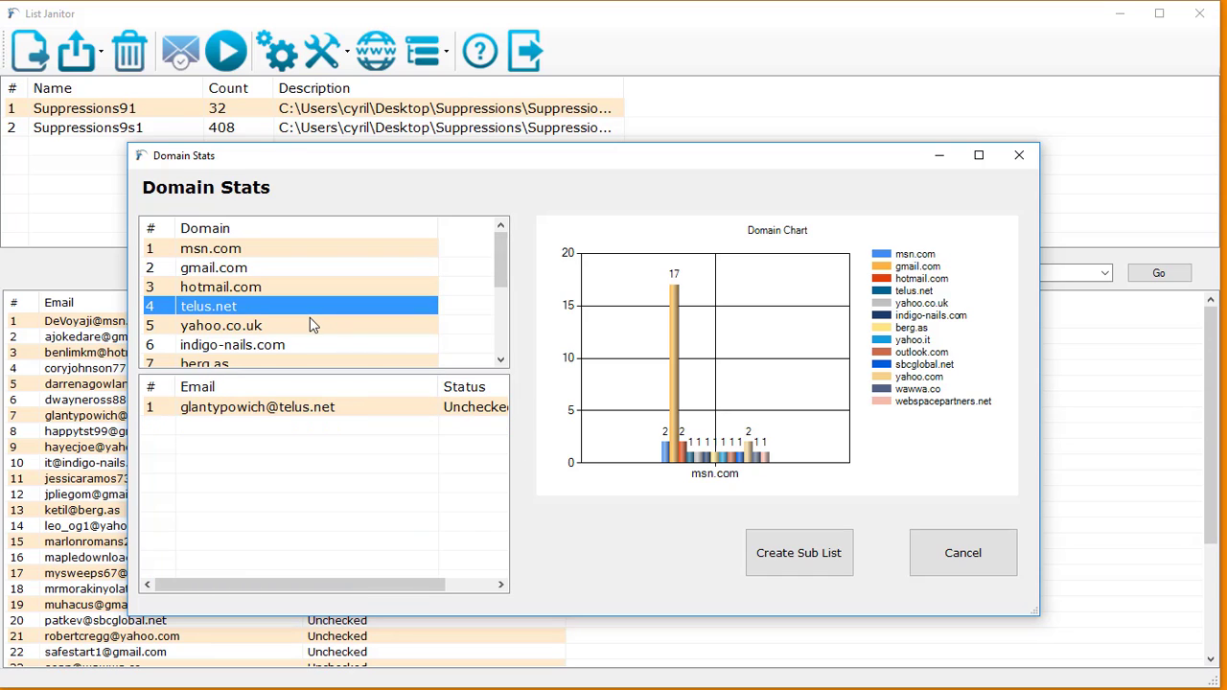
click(309, 326)
scroll(310, 323, down, 2)
click(310, 323)
scroll(306, 304, up, 2)
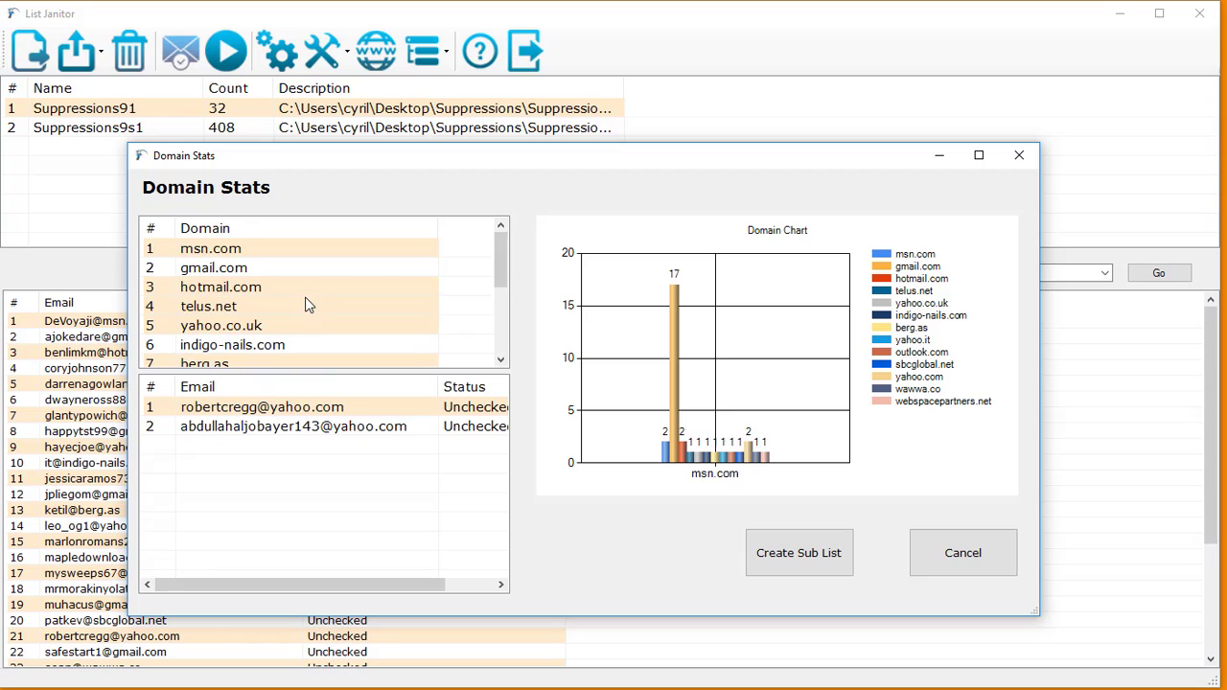
click(300, 272)
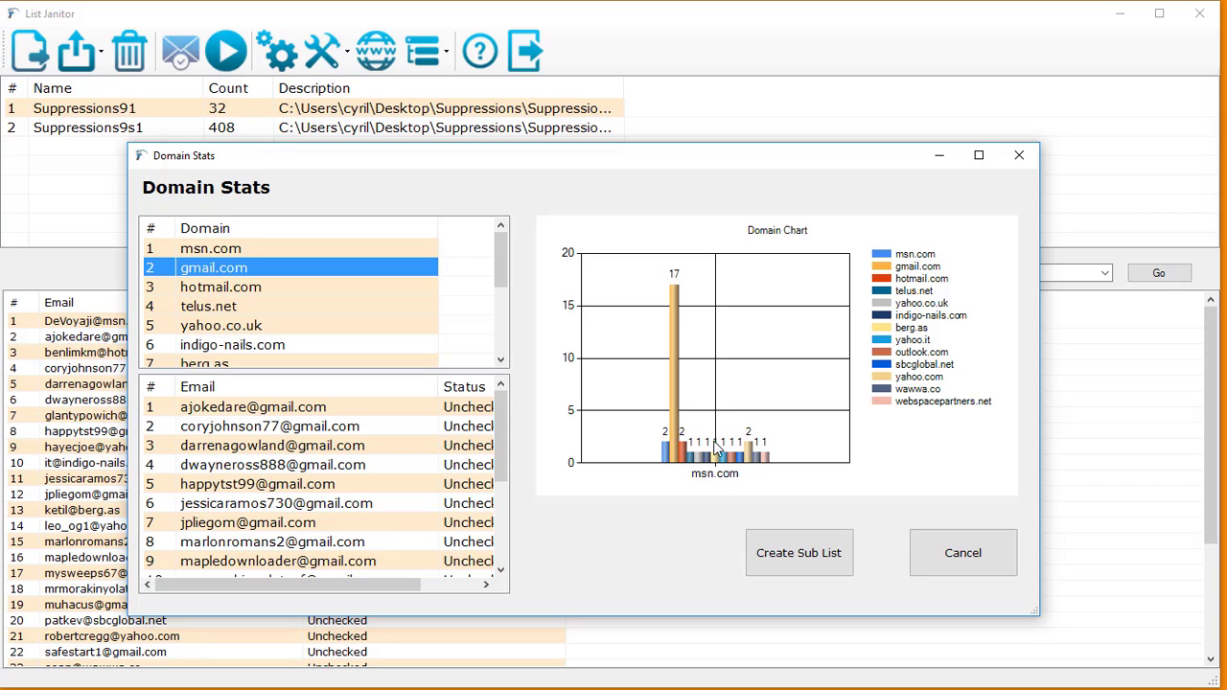
click(944, 560)
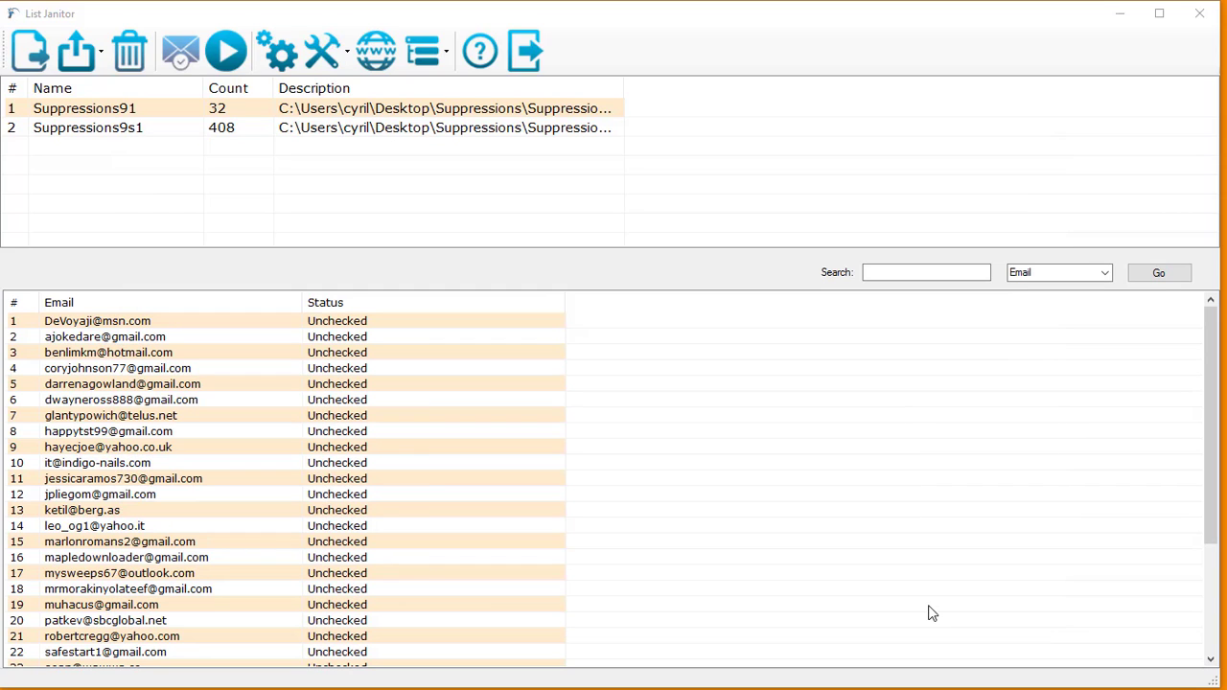
- Add a sub list by count from Suppressions91, entering start index 1 and count 10, and display the added list
click(433, 69)
click(458, 91)
drag(498, 200, 628, 156)
click(367, 239)
text(1)
click(439, 238)
text(10)
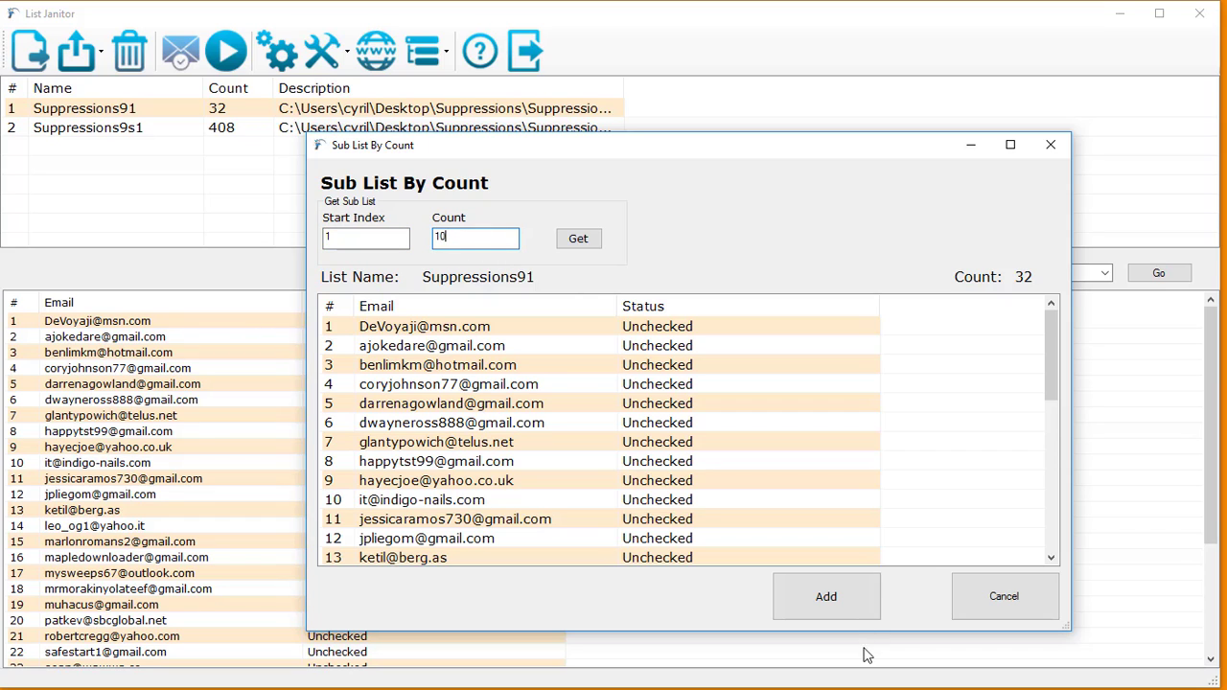
click(848, 604)
click(190, 149)
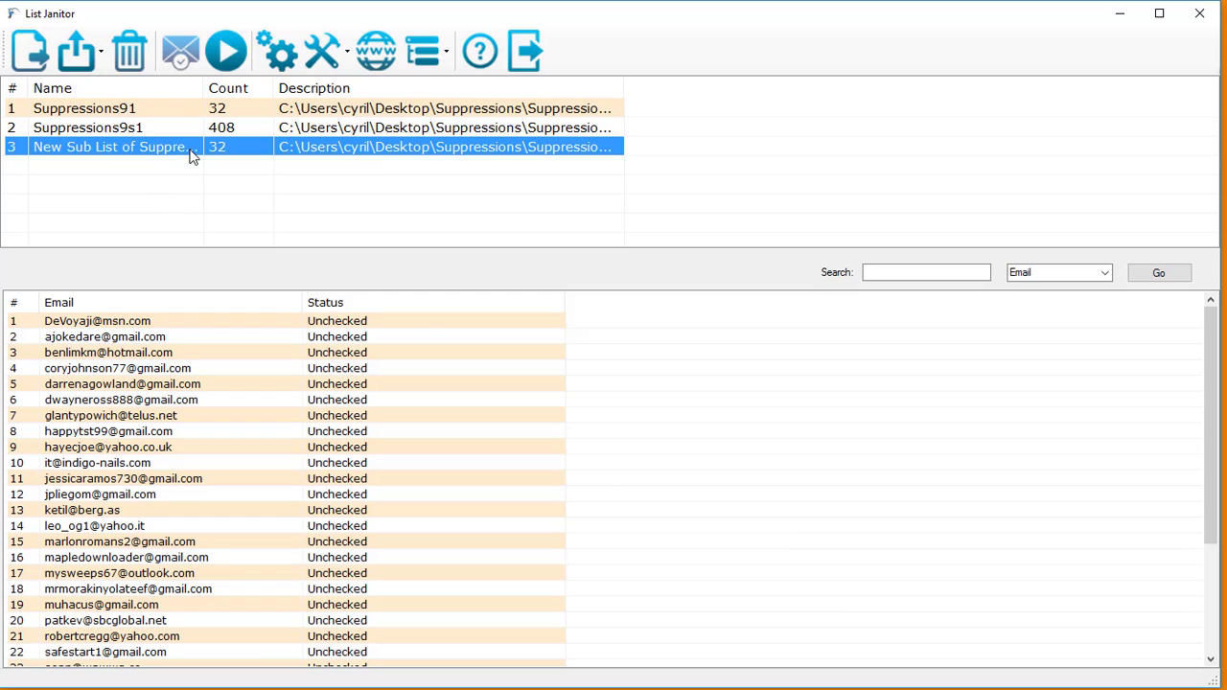
click(510, 127)
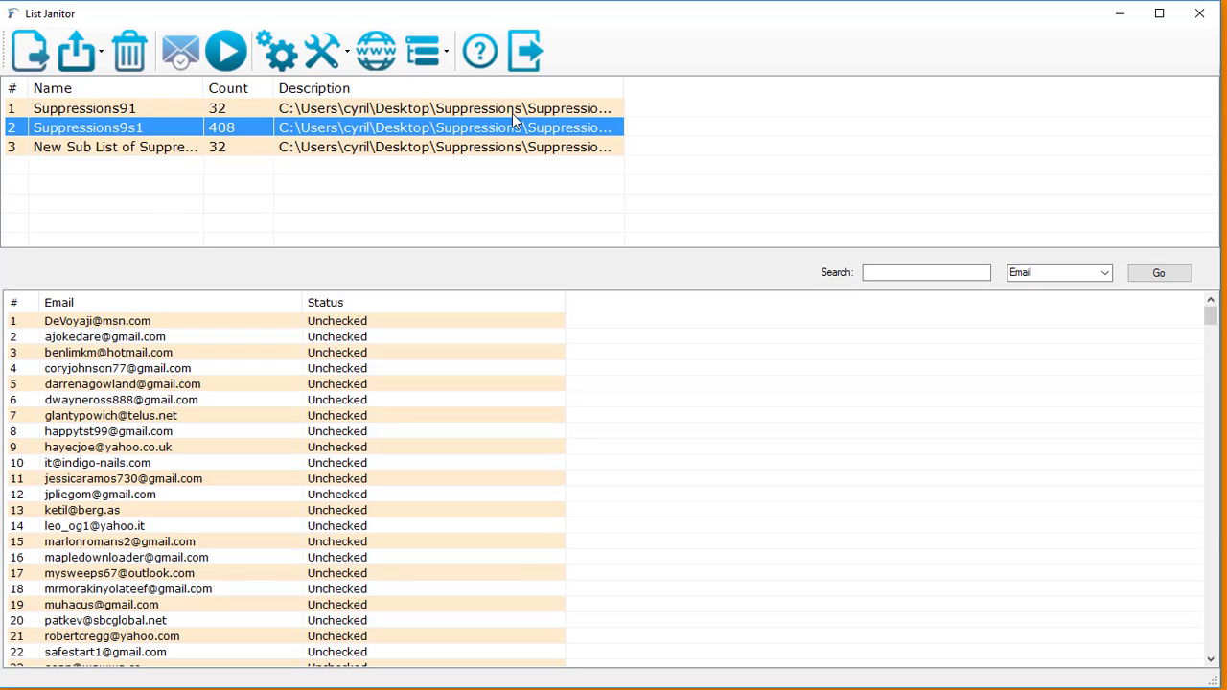
click(460, 108)
click(439, 67)
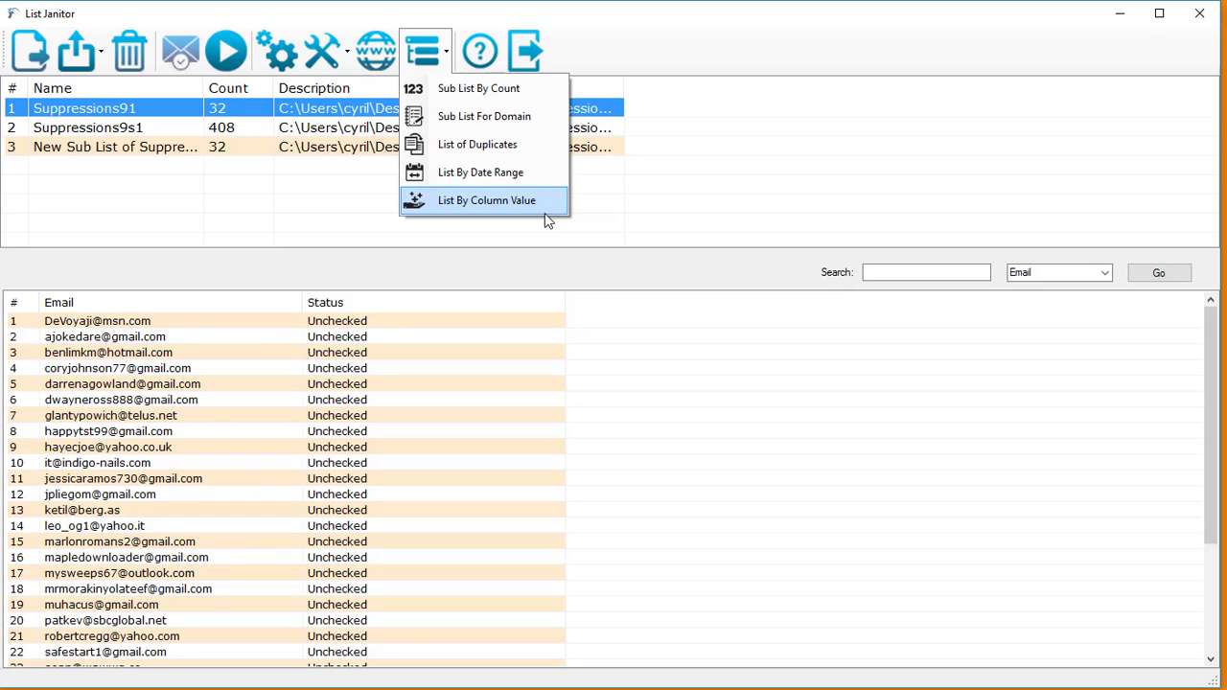
click(695, 222)
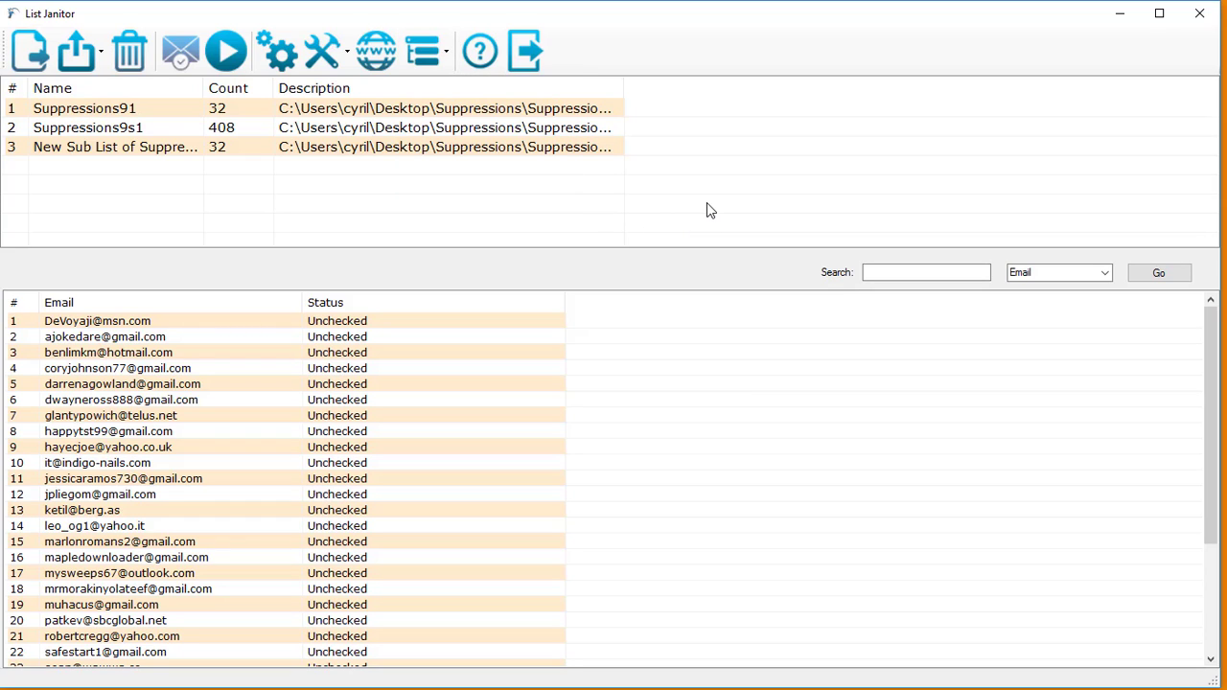